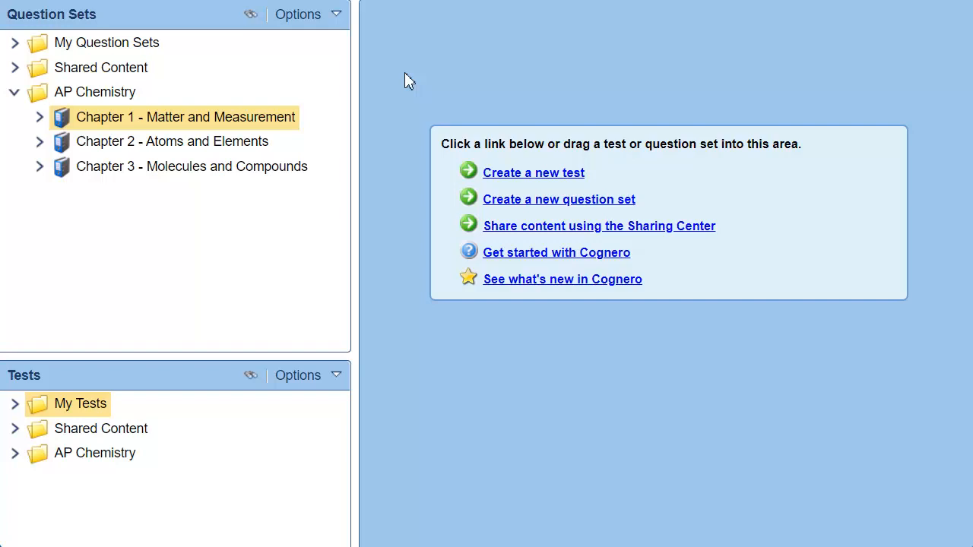
Open the Chapter 1 - Matter and Measurement question set and show the Difficulty and References fields for its questions before closing it
right_click(248, 120)
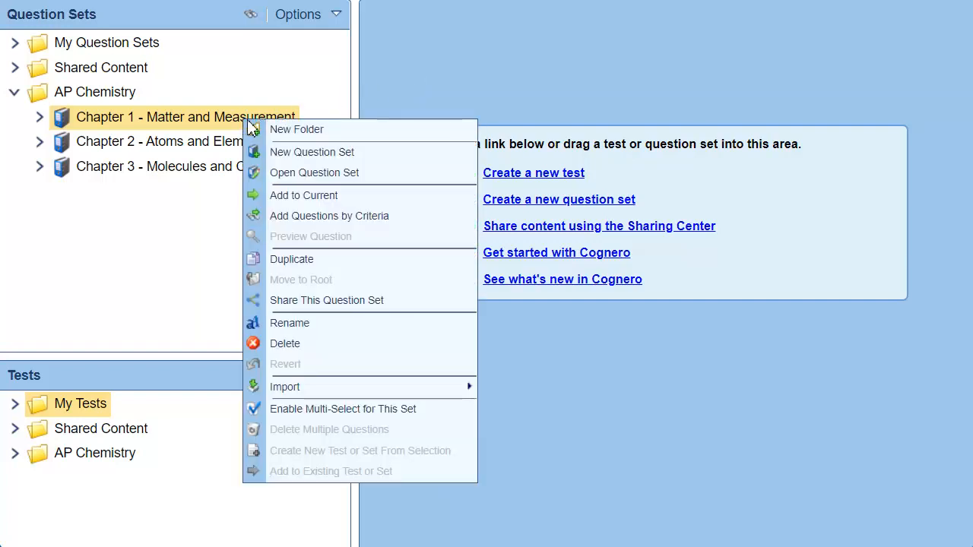
click(431, 173)
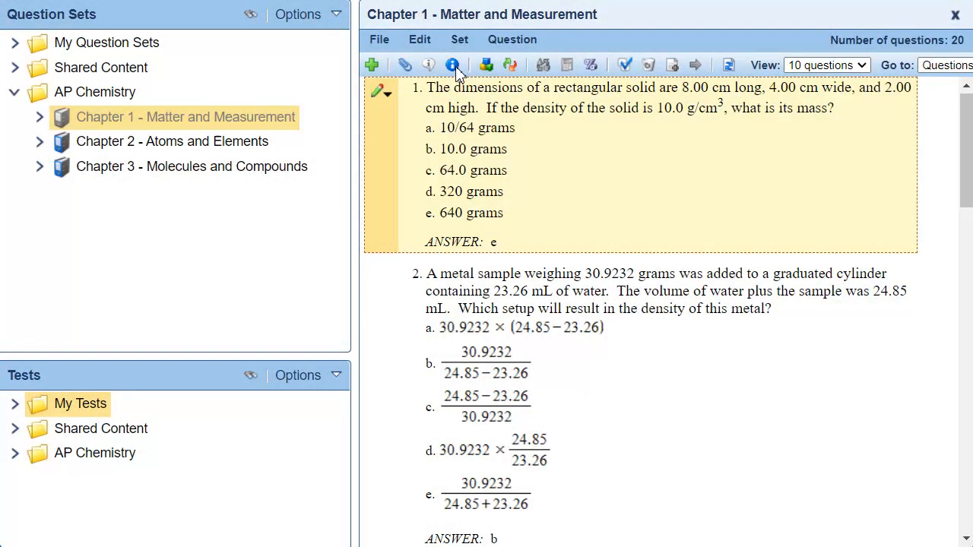
click(455, 69)
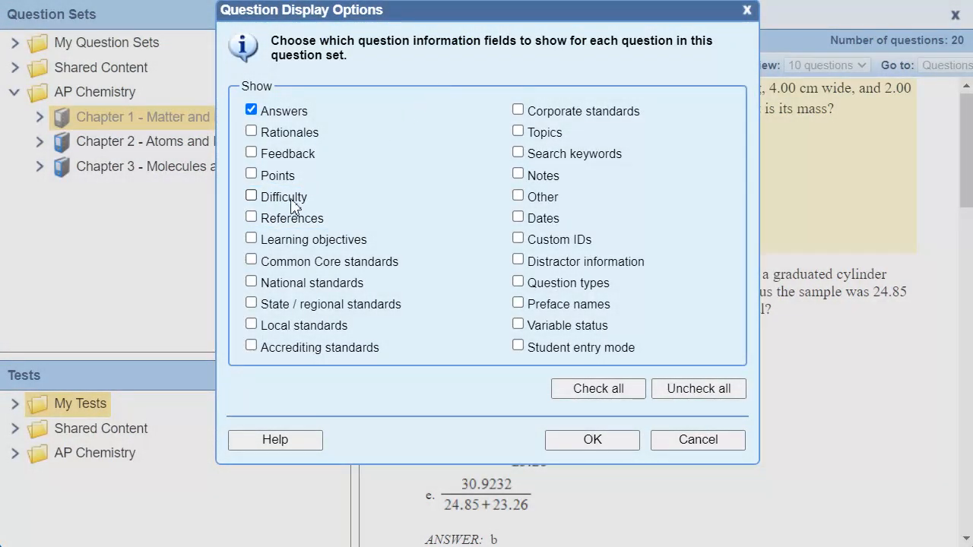
click(284, 196)
click(297, 220)
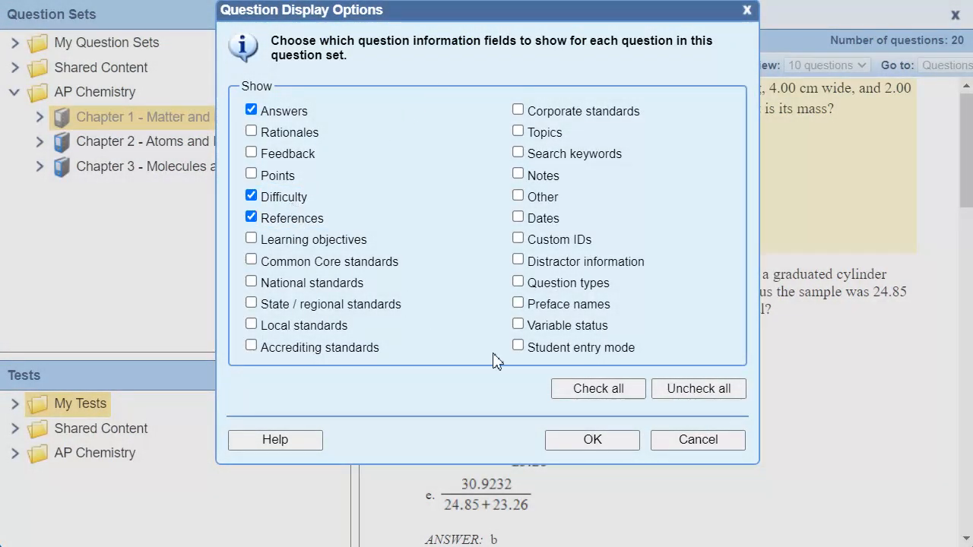
click(629, 448)
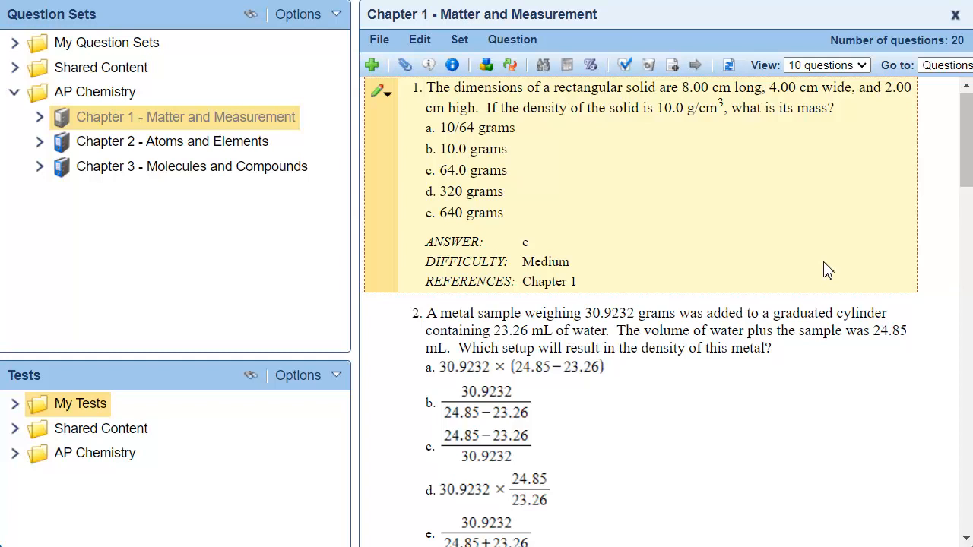
click(955, 14)
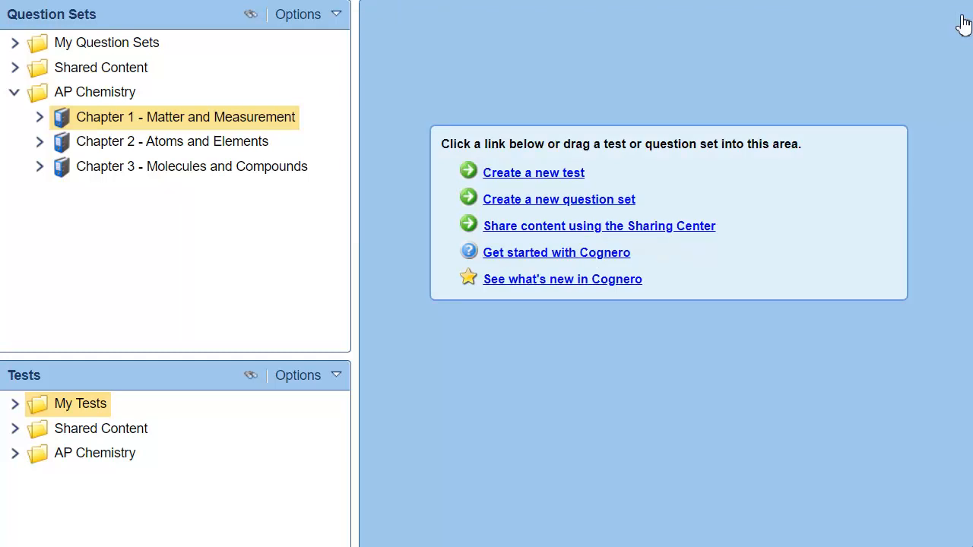
Start a new test titled "Two from Each Chapter - Wizard", built from questions randomly selected by specific question information
click(561, 184)
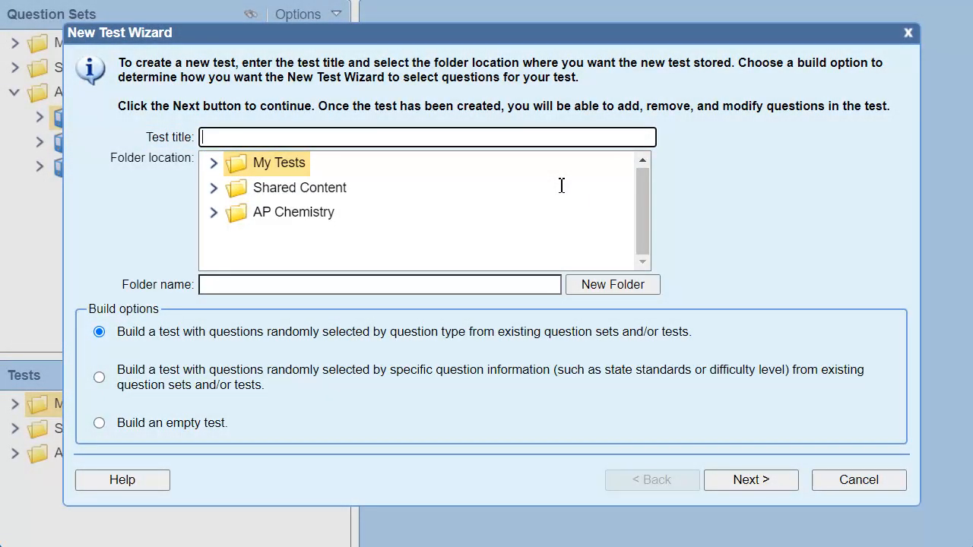
text(Two from Each Chapter - Wizard)
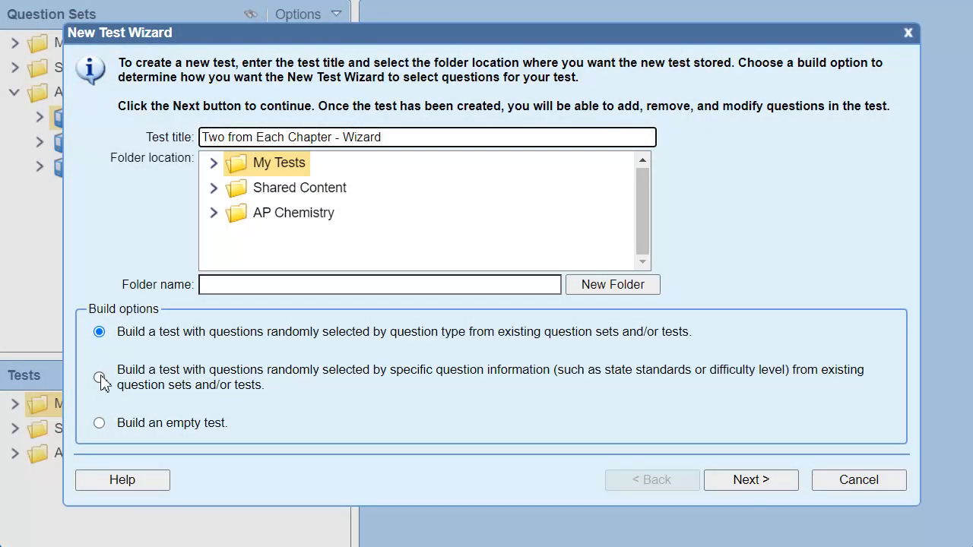
click(101, 380)
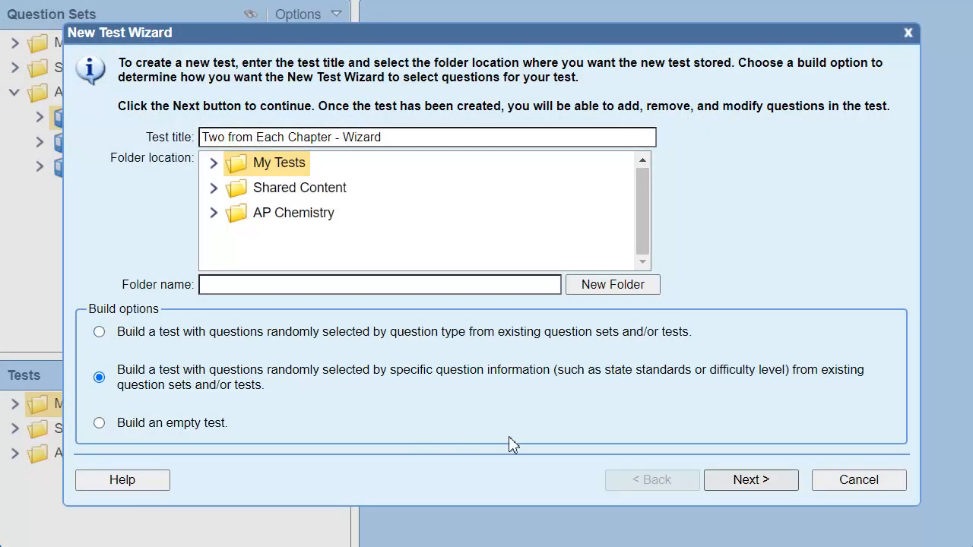
click(725, 481)
Choose the whole AP Chemistry folder of question sets as the source for the test's questions
click(135, 143)
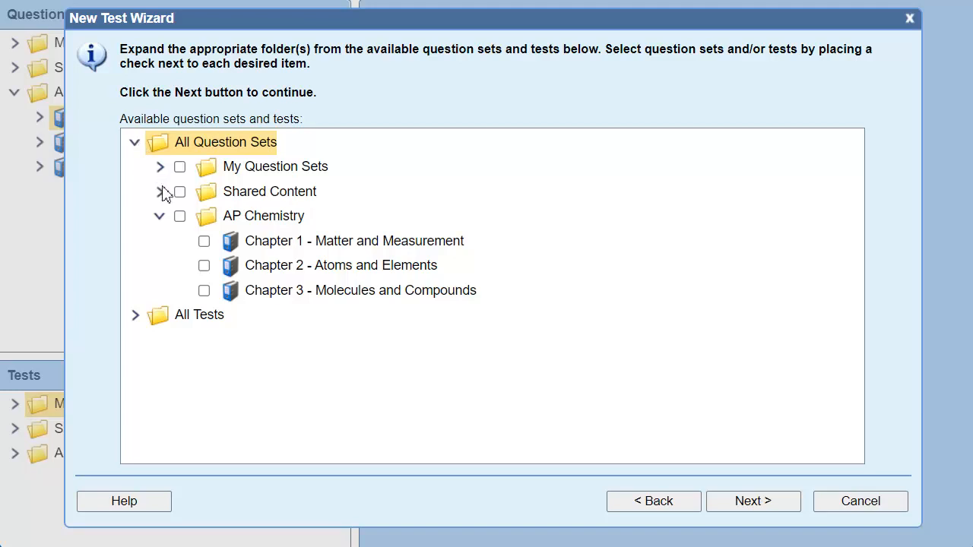
click(179, 215)
click(781, 512)
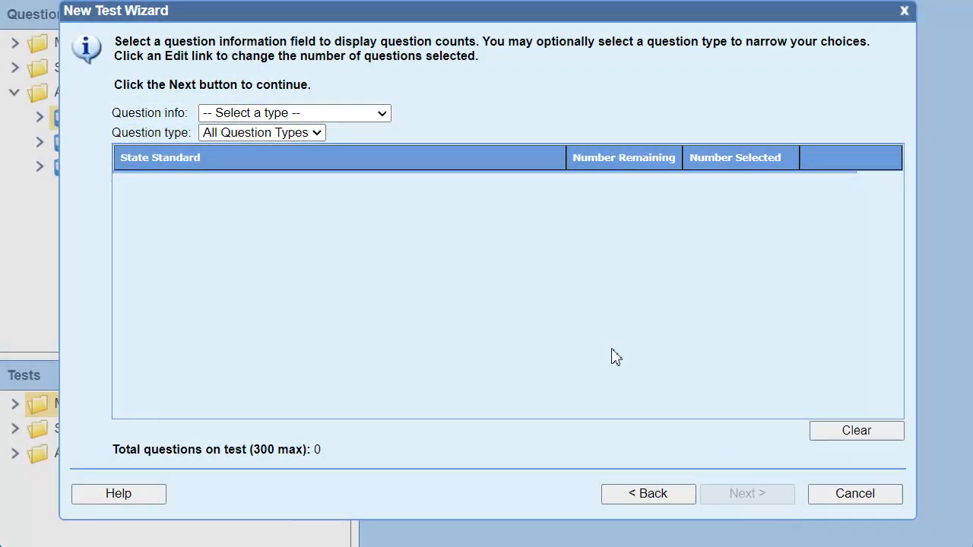
Break the available questions down by Difficulty and limit them to the Multiple Choice question type
click(365, 114)
click(252, 195)
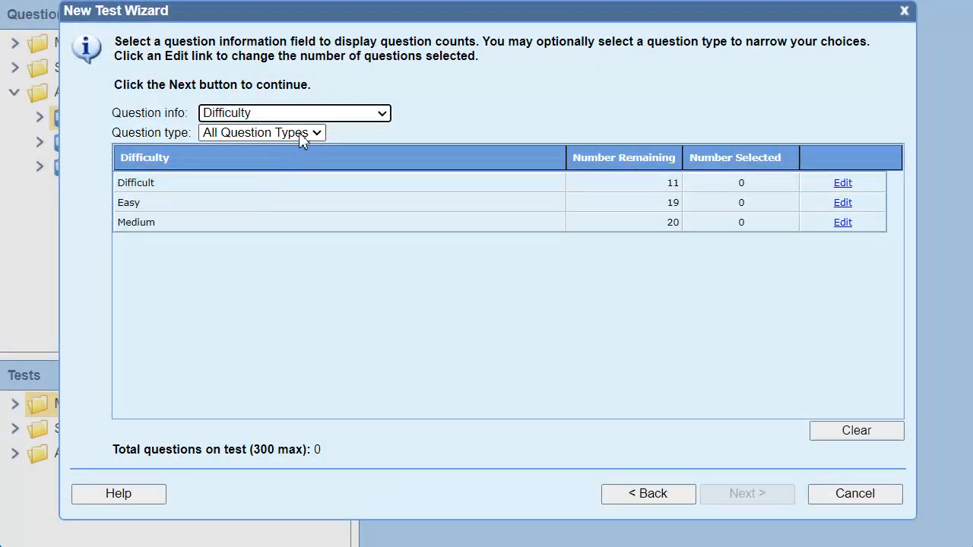
click(304, 132)
click(288, 165)
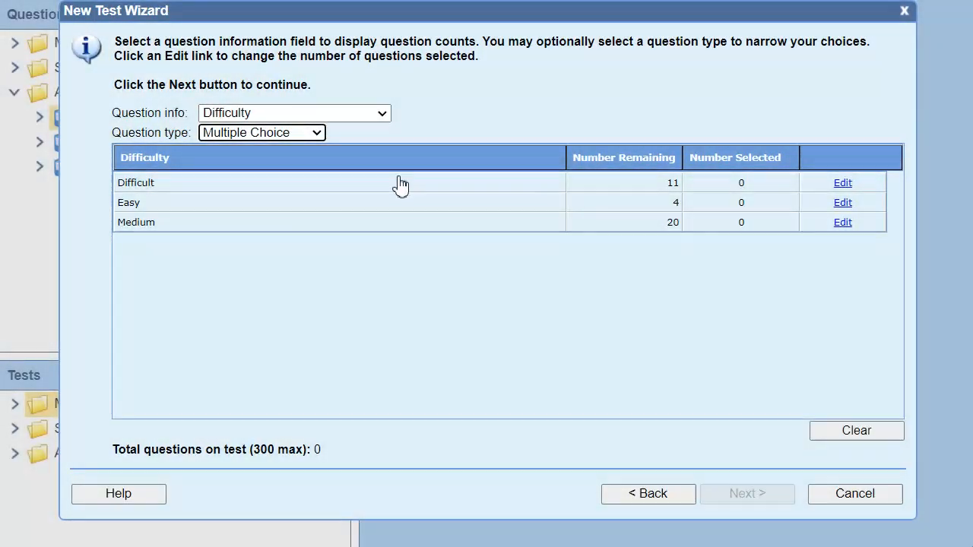
Select 6 Medium multiple-choice questions and finish building the test
click(840, 223)
click(775, 225)
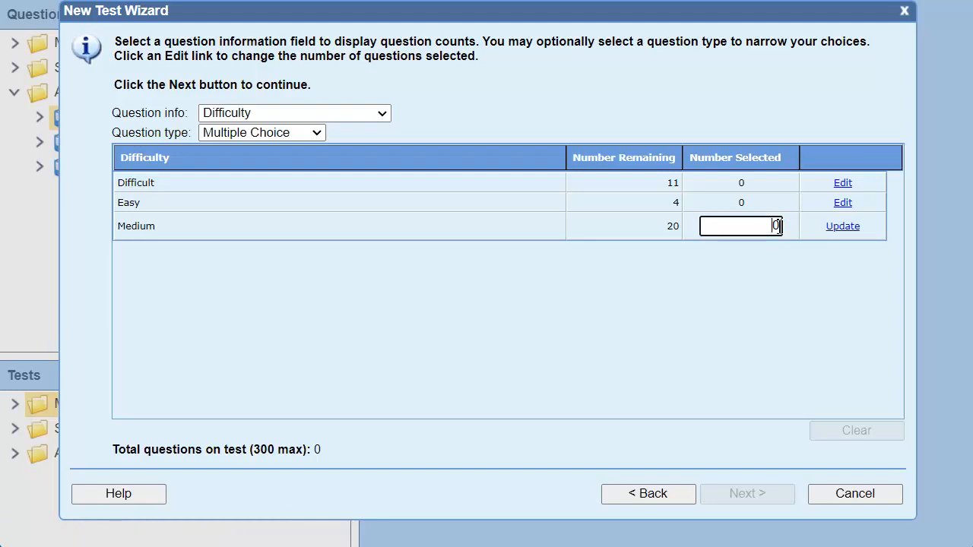
key(BackSpace)
text(6)
click(854, 227)
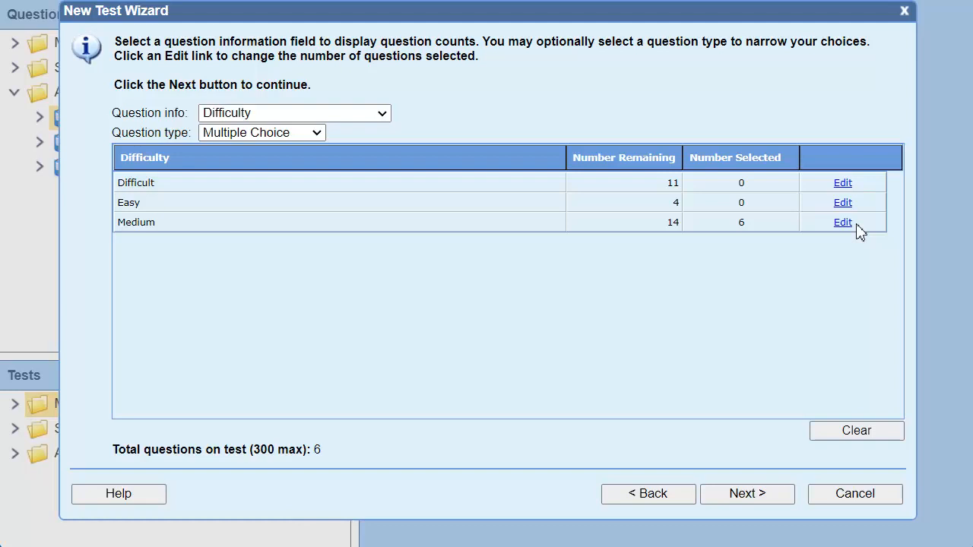
click(786, 496)
click(748, 432)
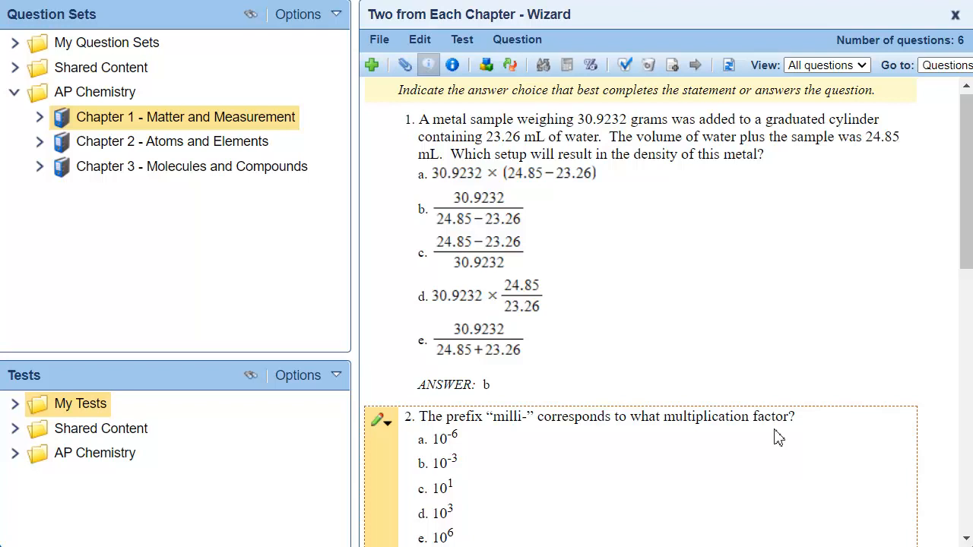
Show the References field for the questions in the "Two from Each Chapter - Wizard" test
click(455, 66)
click(283, 218)
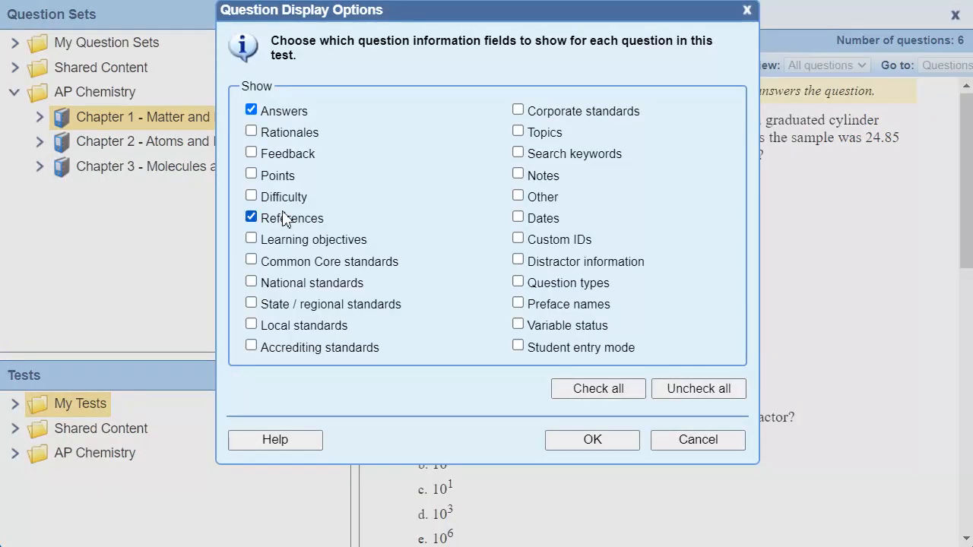
click(621, 445)
Move question 4, on the result of 2.350 x (4.0 + 6.311), above the Ca and P ionic compound question, and close the test
scroll(735, 311, down, 3)
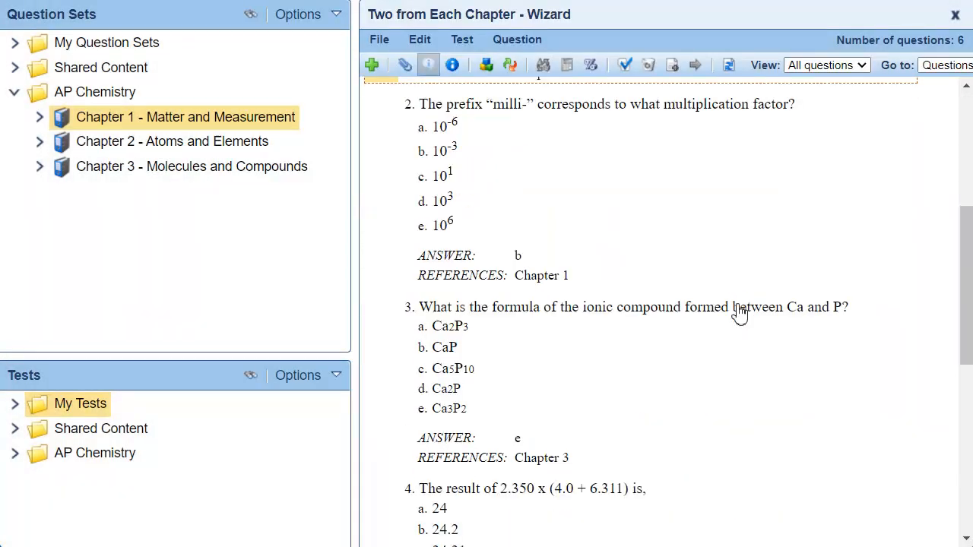
scroll(739, 312, down, 3)
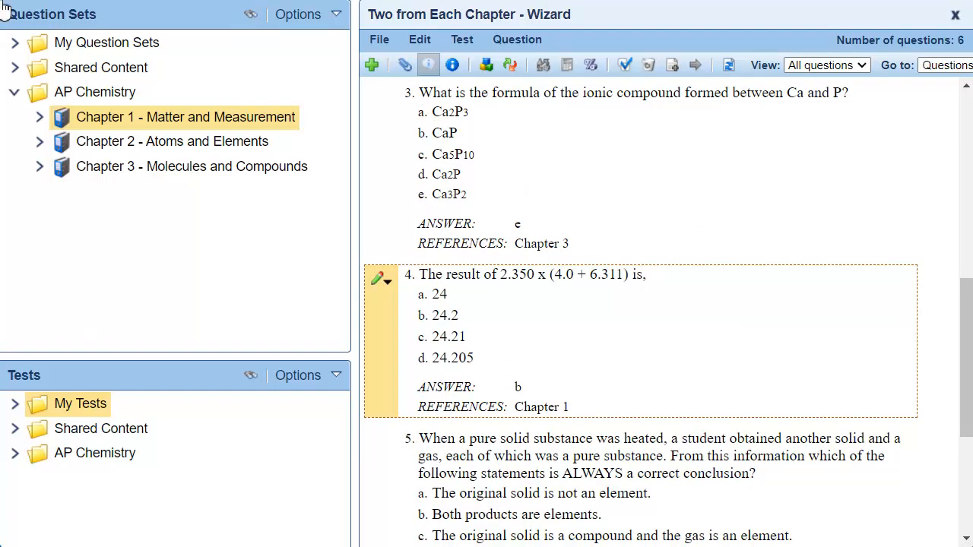
drag(742, 317, 738, 133)
scroll(727, 280, up, 5)
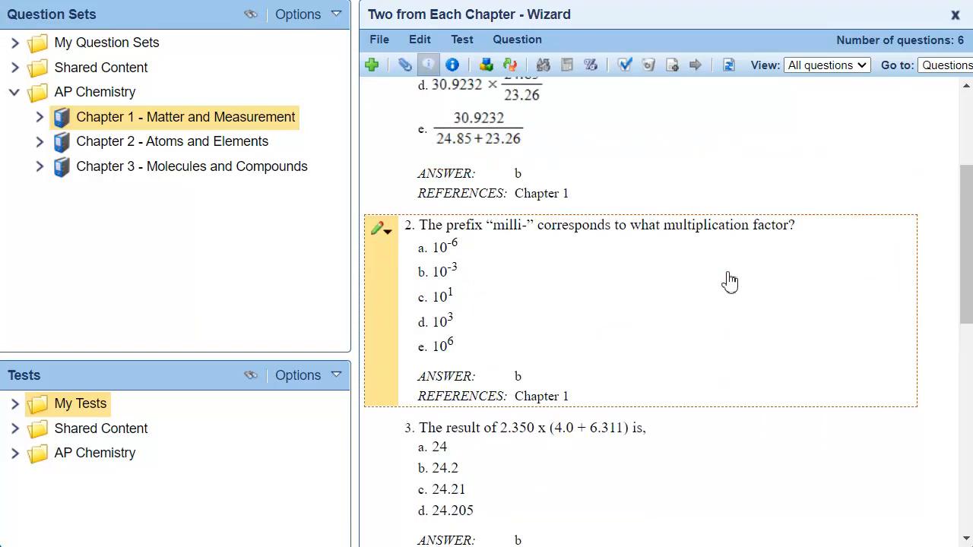
scroll(727, 300, up, 3)
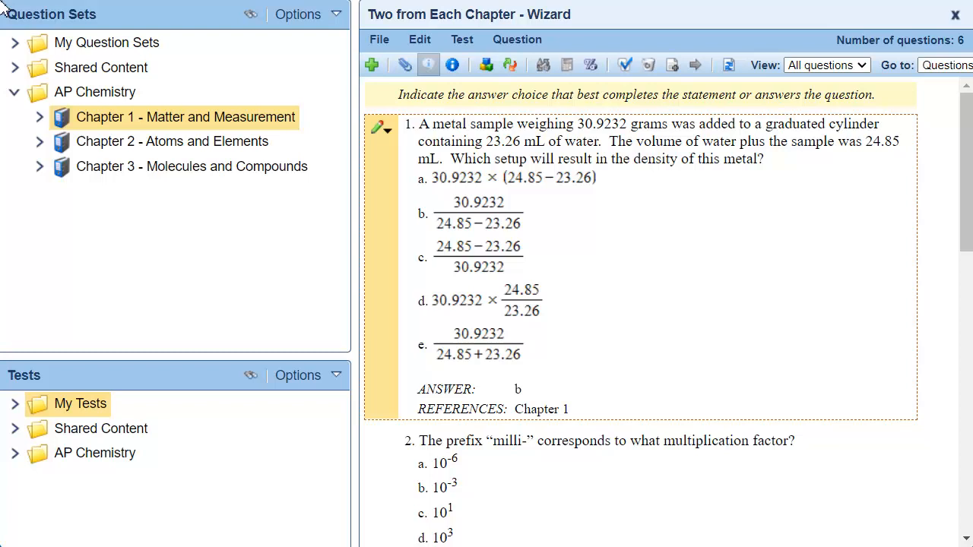
click(954, 14)
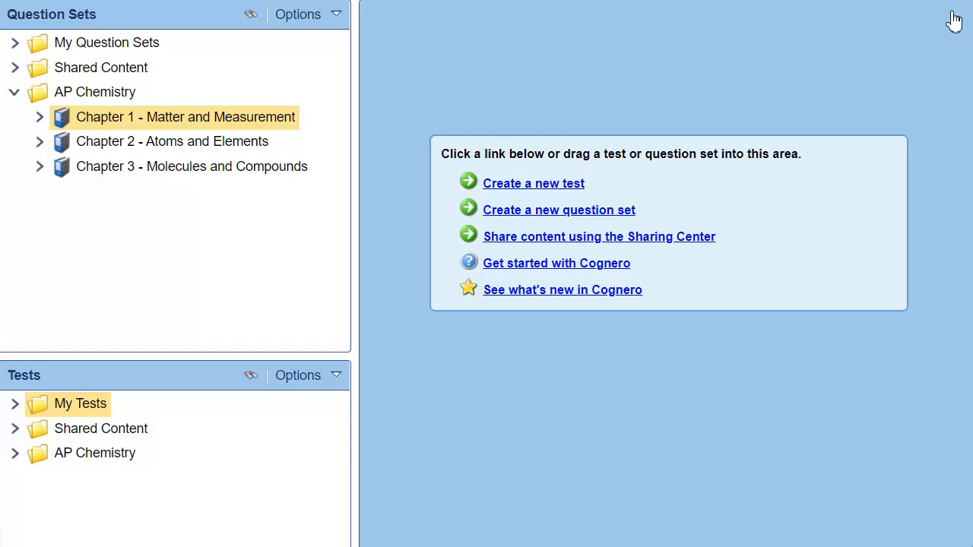
Create a new empty test titled "Two from Each Chapter - By Criteria" in My Tests
click(555, 183)
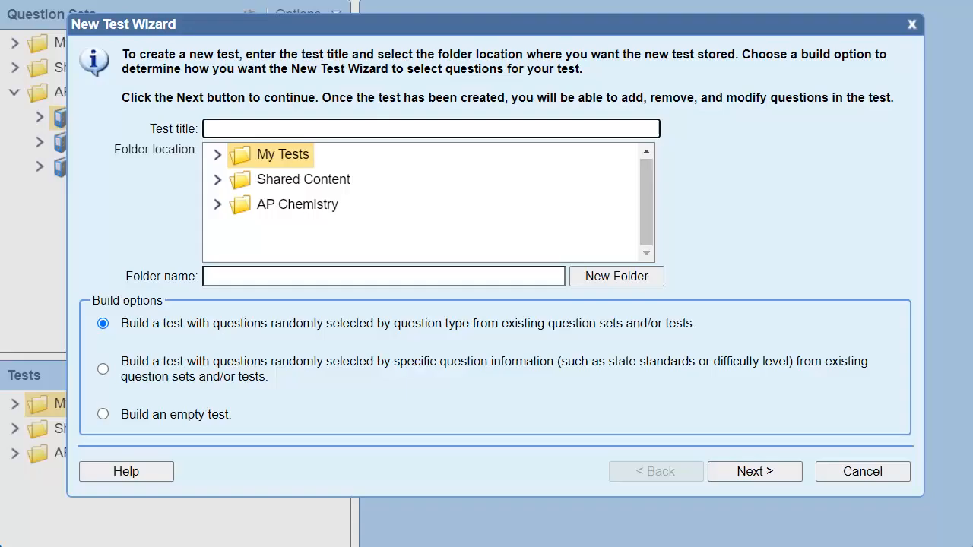
text(Two from Each Chapter - By Criteria)
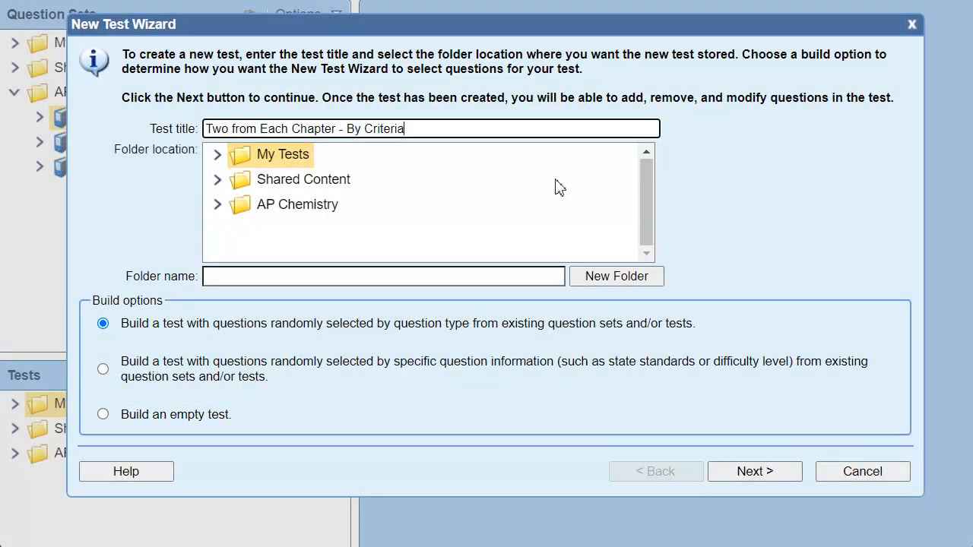
click(102, 414)
click(754, 471)
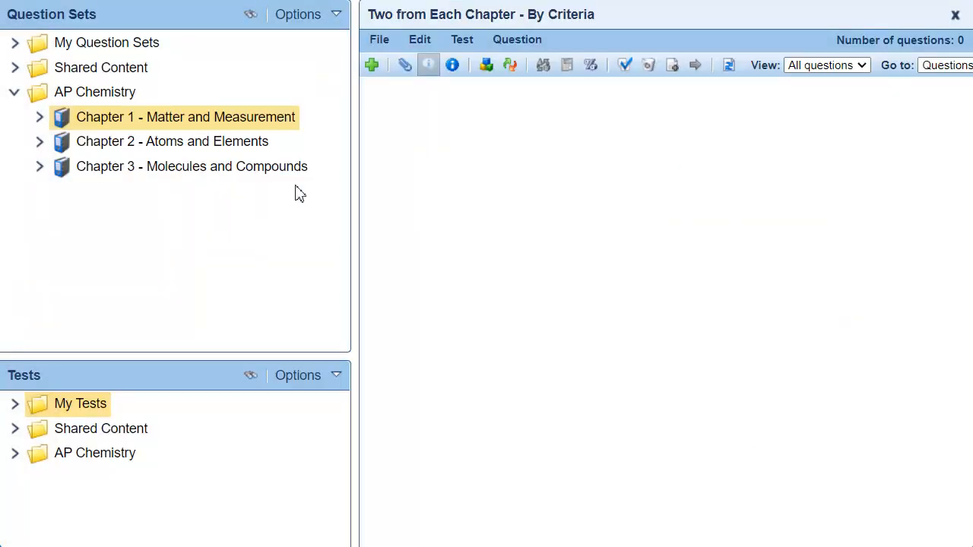
Start adding Chapter 1 questions to the test by criteria, with a filter for Difficulty contains "Medium"
right_click(177, 122)
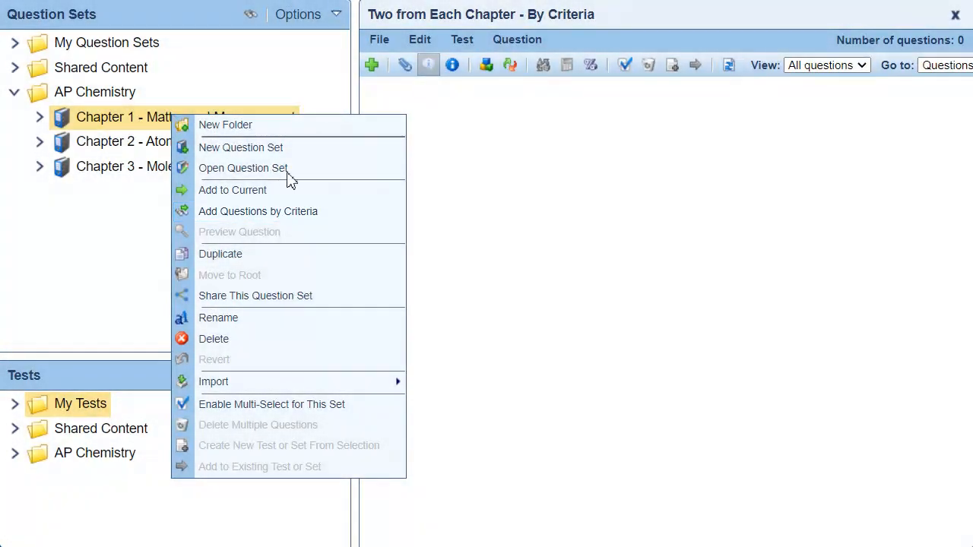
click(365, 215)
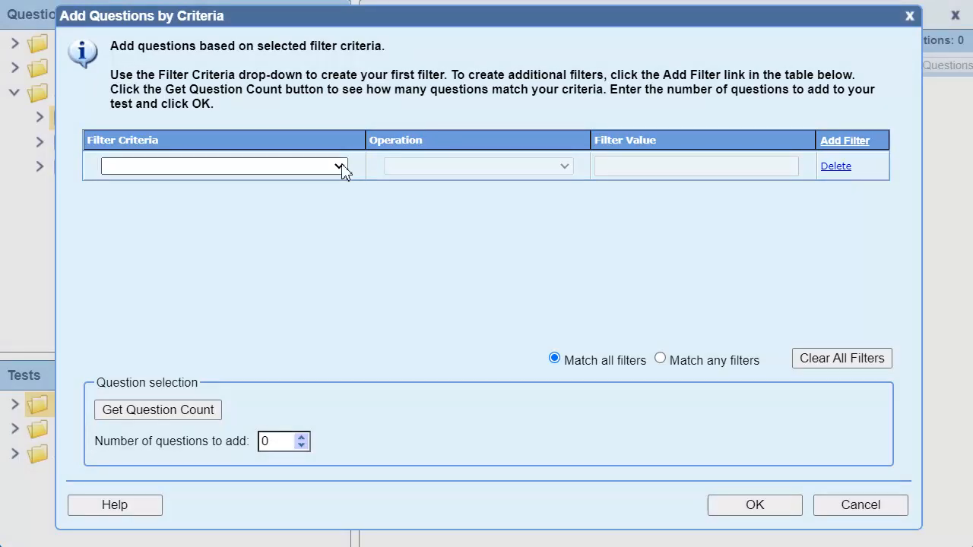
click(340, 166)
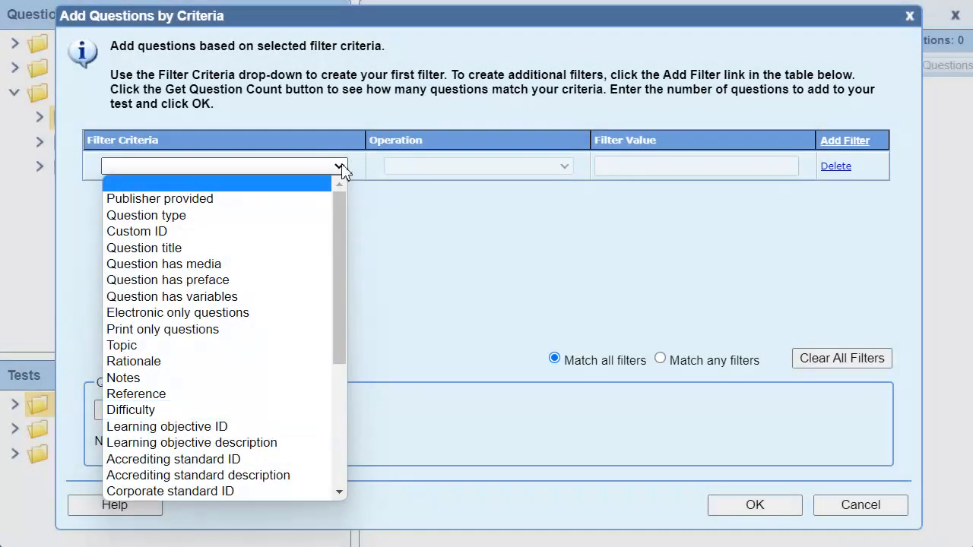
click(266, 410)
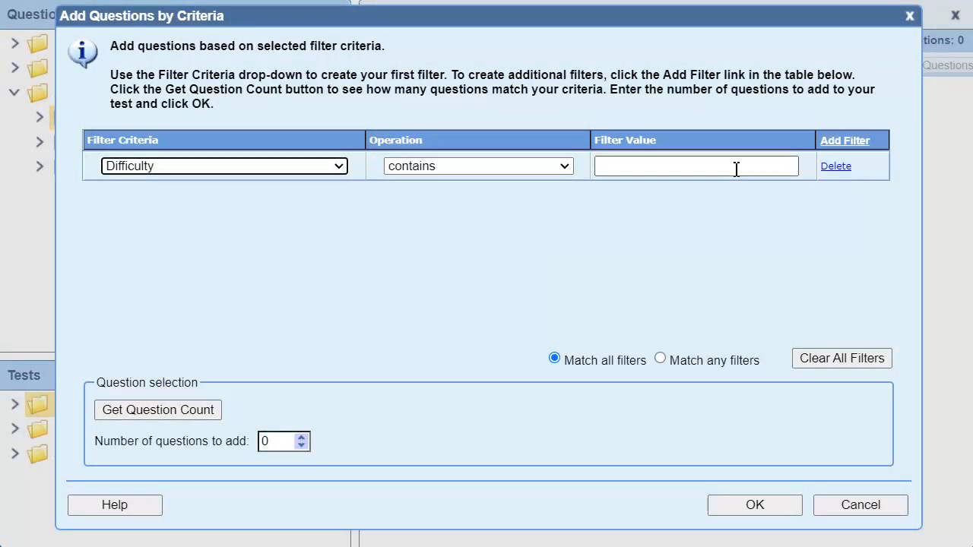
click(735, 169)
text(Medium)
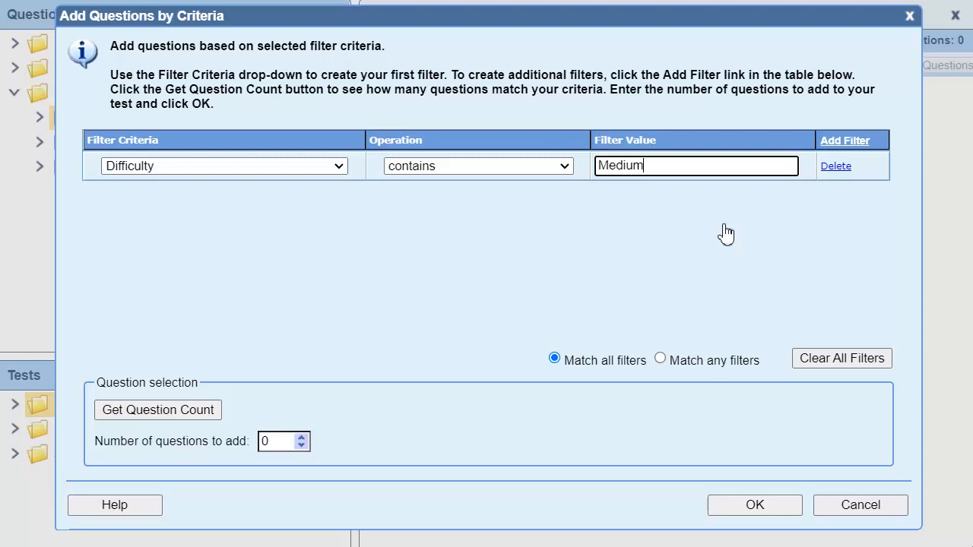
Add a second filter for Question type is Multiple Choice, and get the count of matching questions
click(845, 143)
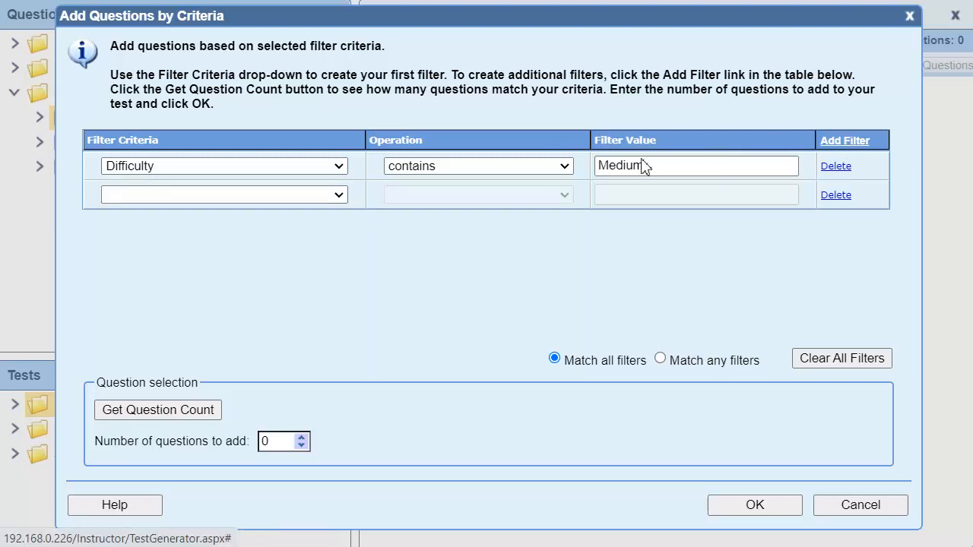
click(340, 196)
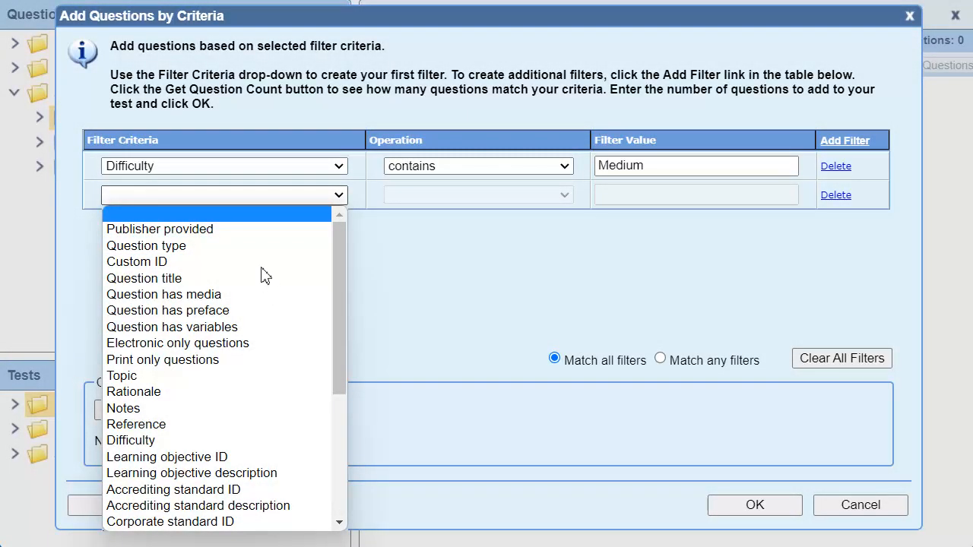
click(253, 246)
click(762, 194)
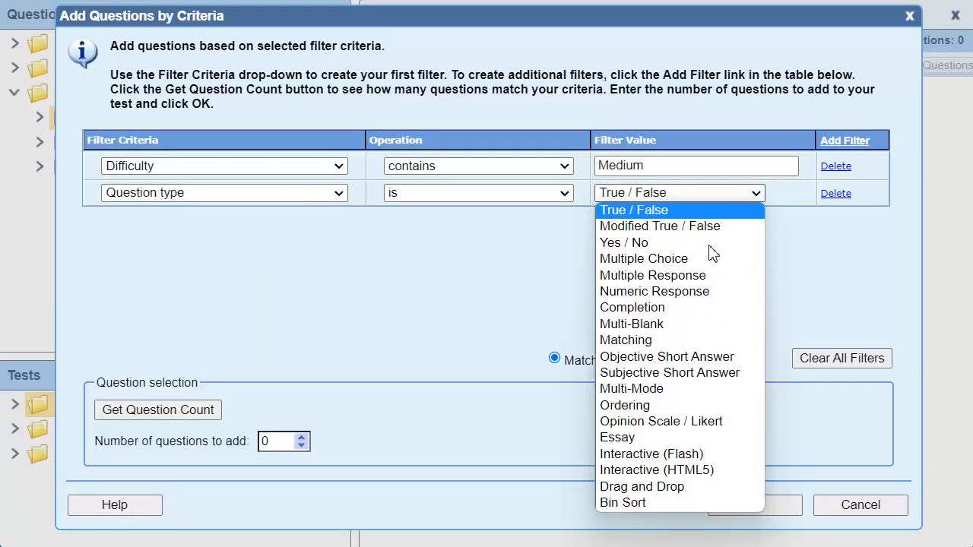
click(700, 260)
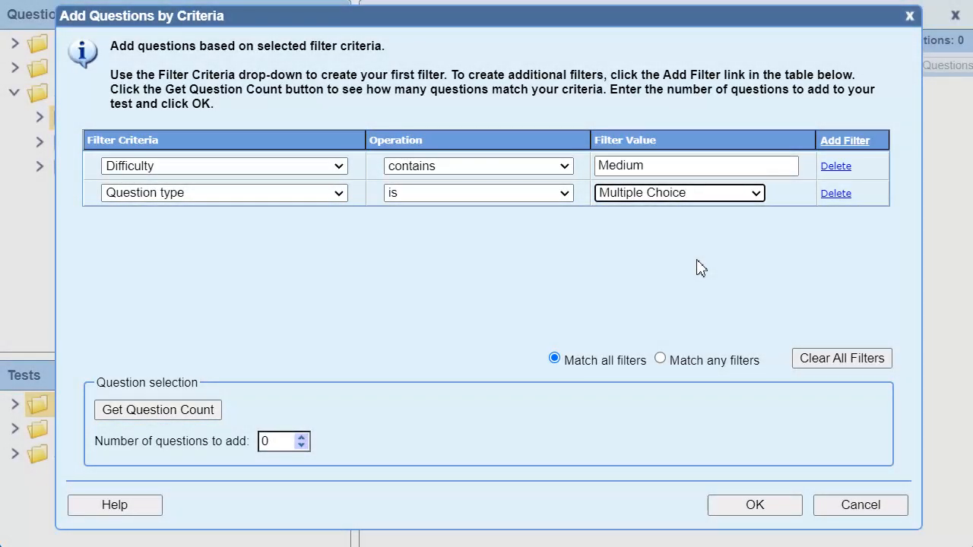
click(181, 414)
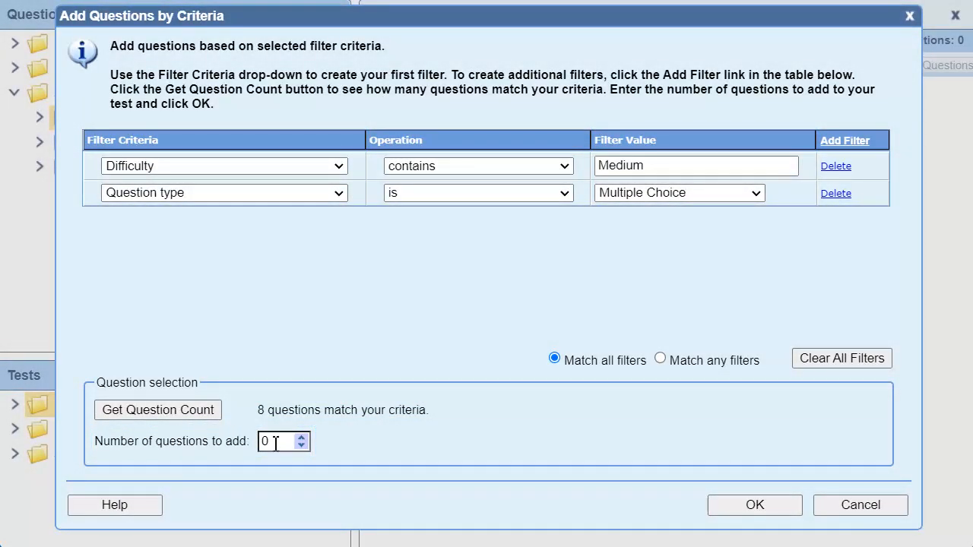
Add 2 of the matching medium multiple-choice questions from Chapter 1 to the test
double_click(275, 443)
text(2)
click(777, 511)
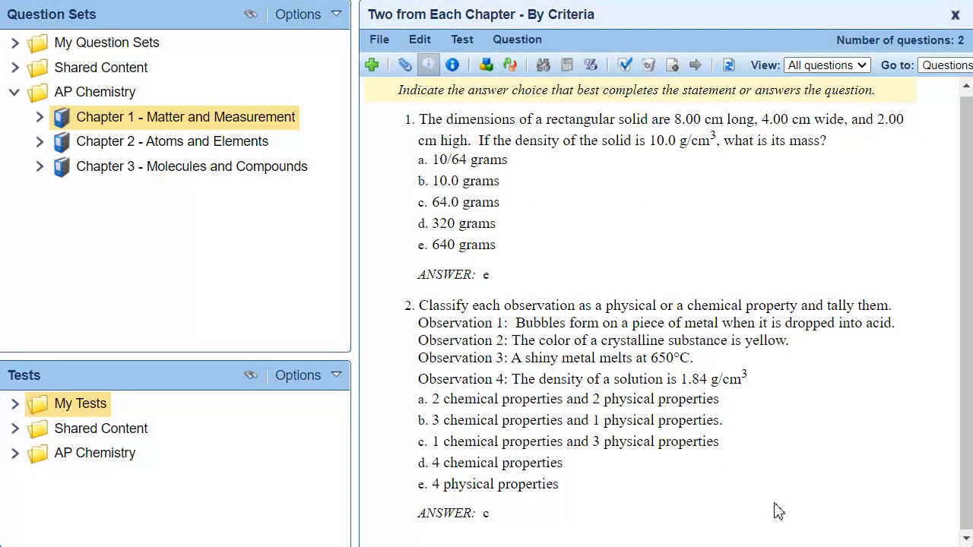
Show the References field along with the answers for each question in the test
click(452, 65)
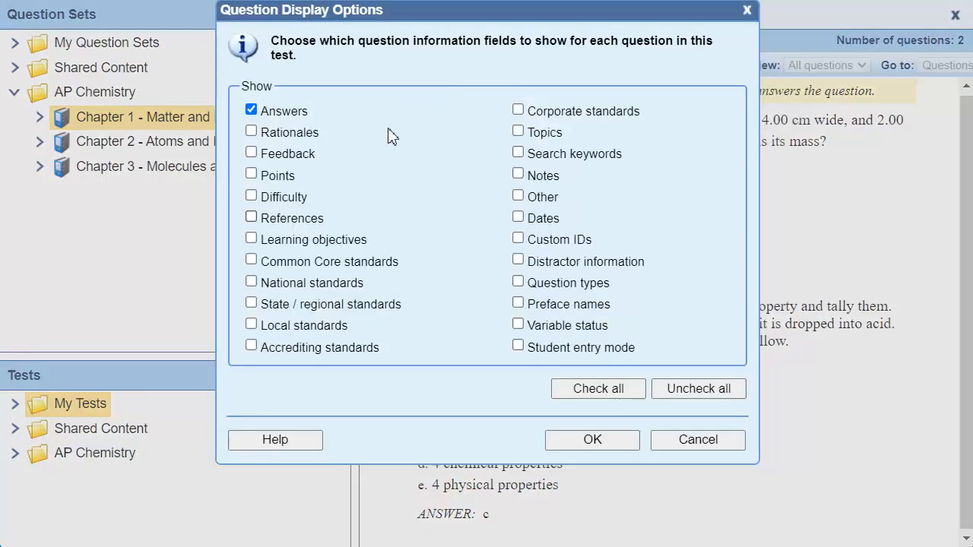
click(293, 222)
click(619, 440)
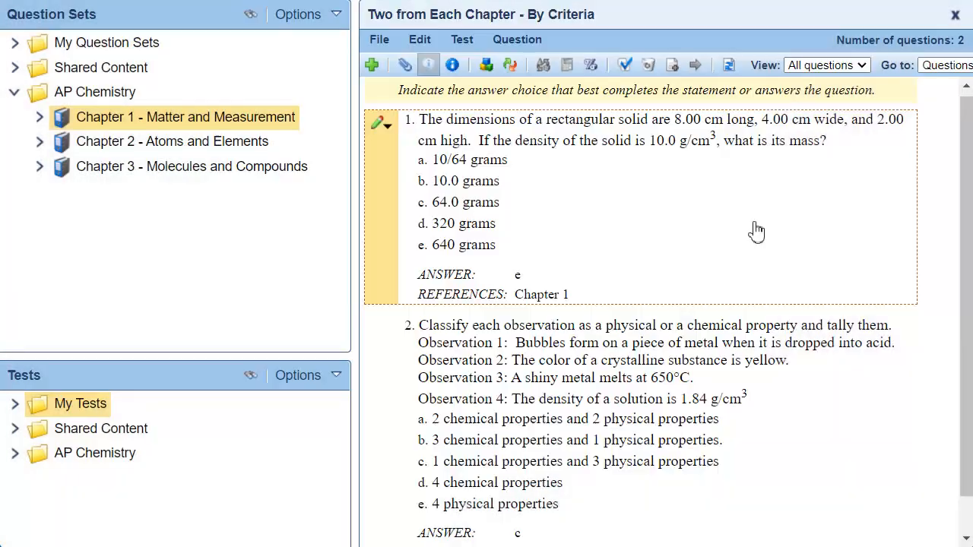
scroll(755, 232, down, 1)
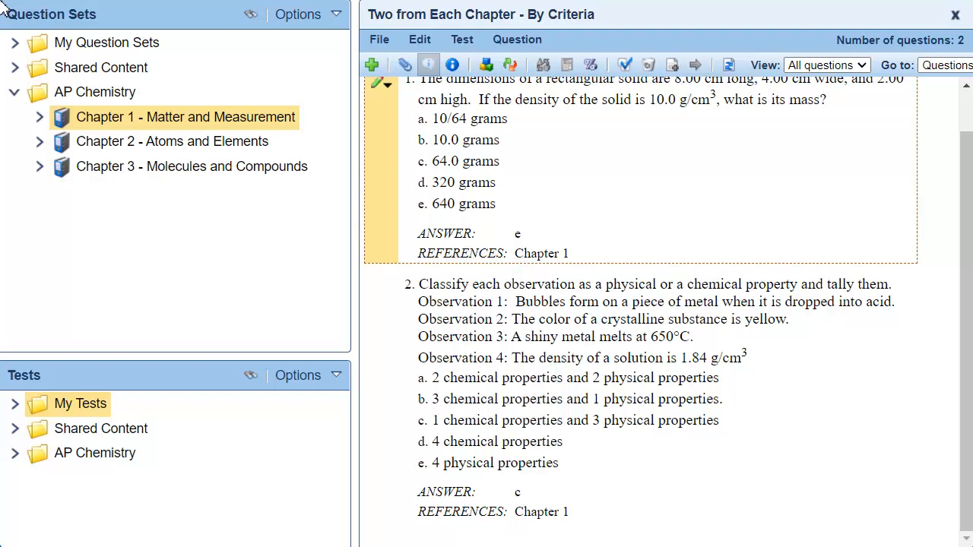
Start adding Chapter 2 questions to the test by criteria, with a filter for Difficulty contains "Medium"
right_click(243, 144)
click(427, 240)
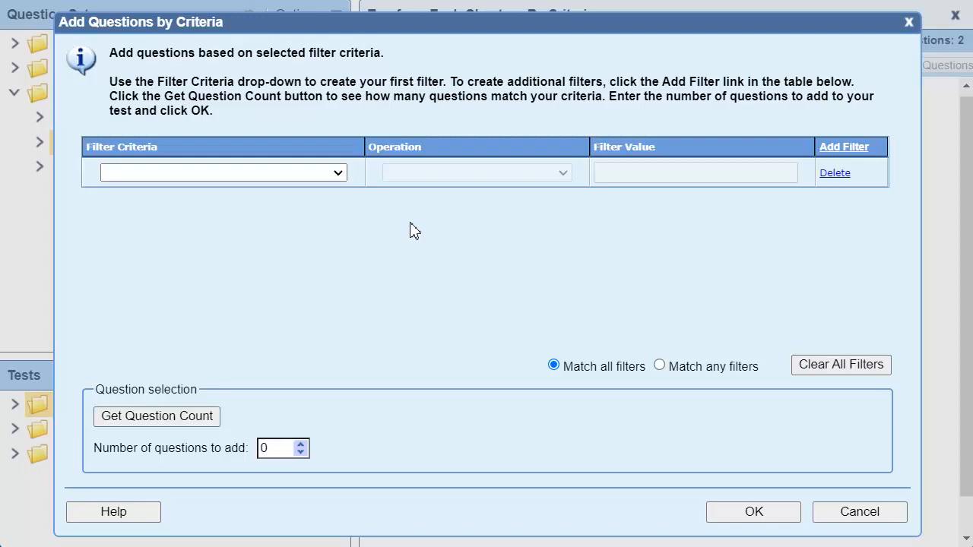
click(340, 174)
click(179, 417)
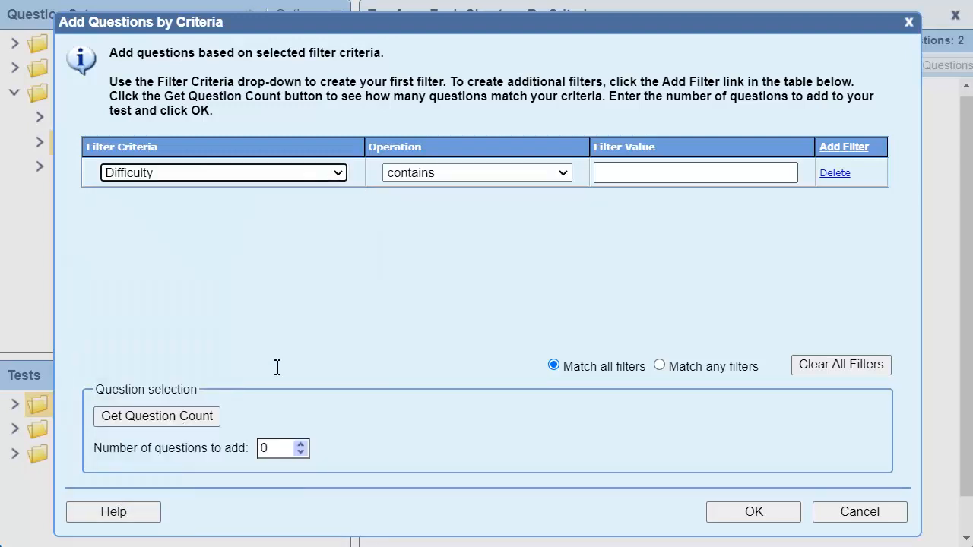
click(666, 171)
text(Medium)
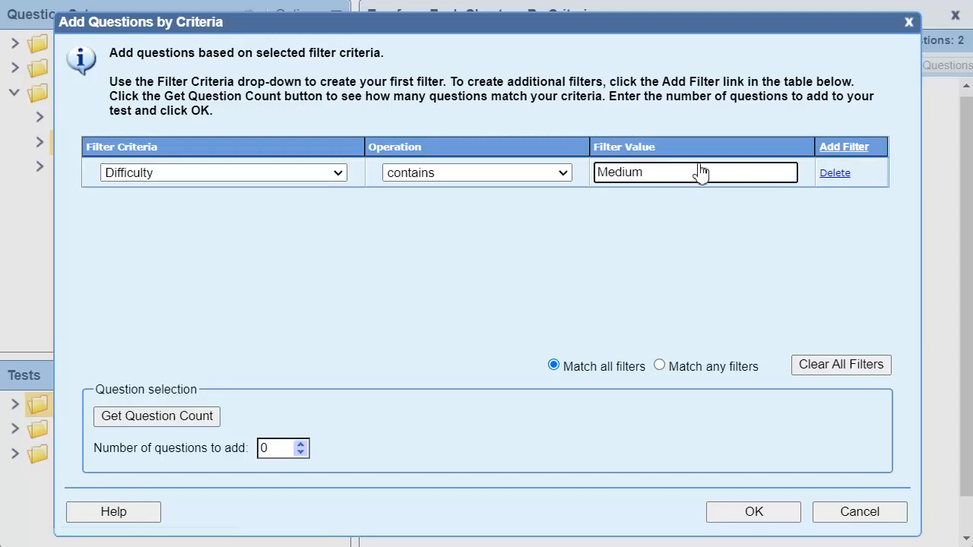
Add a second filter for the Chapter 2 questions, with Question type is Multiple Choice
click(842, 146)
click(340, 204)
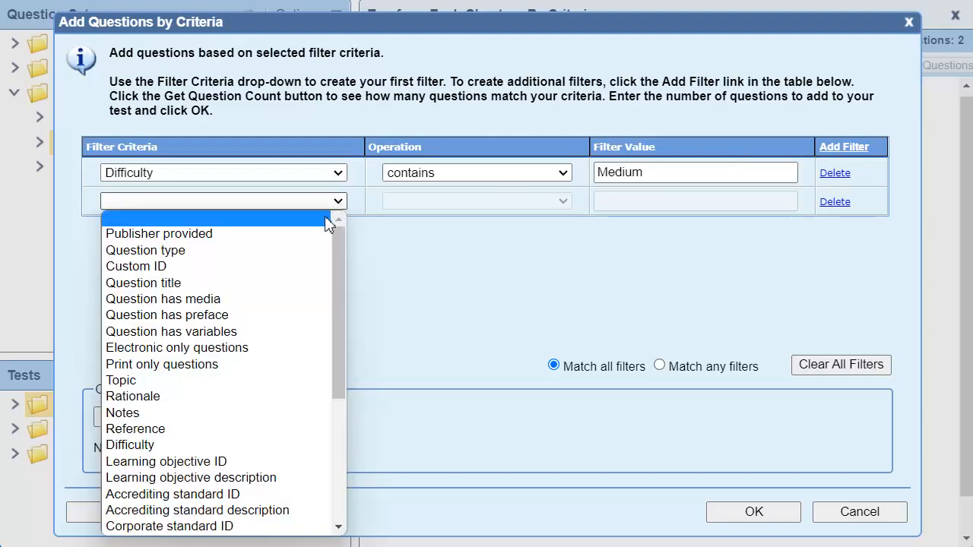
click(205, 251)
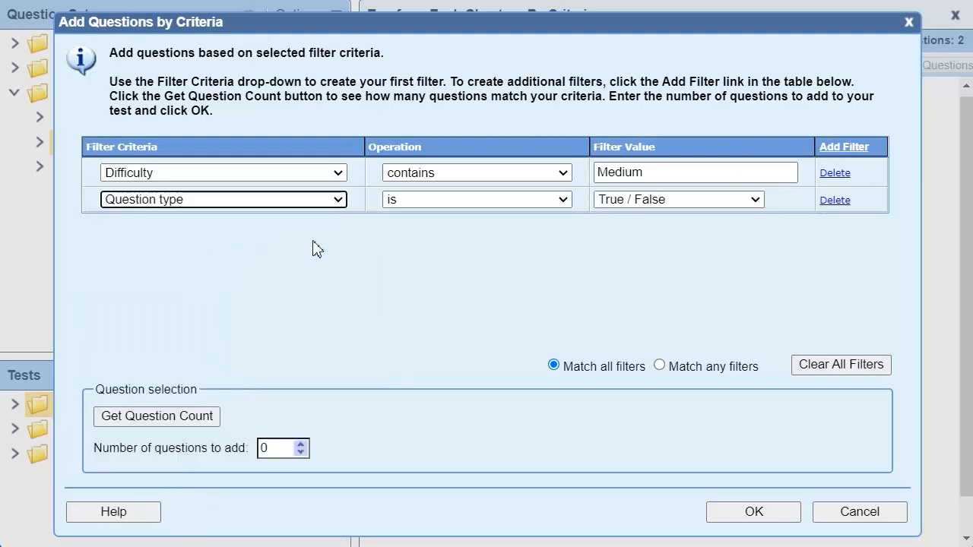
click(756, 200)
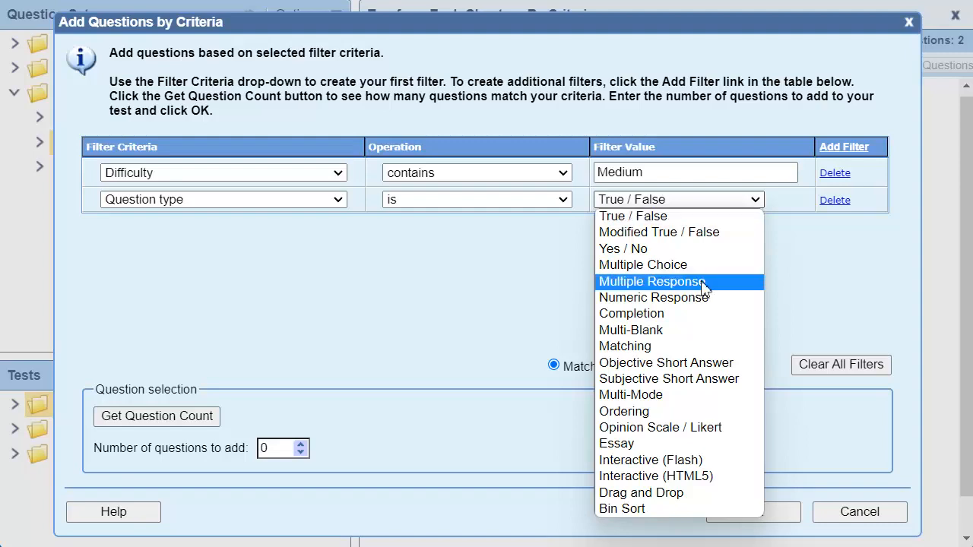
click(735, 268)
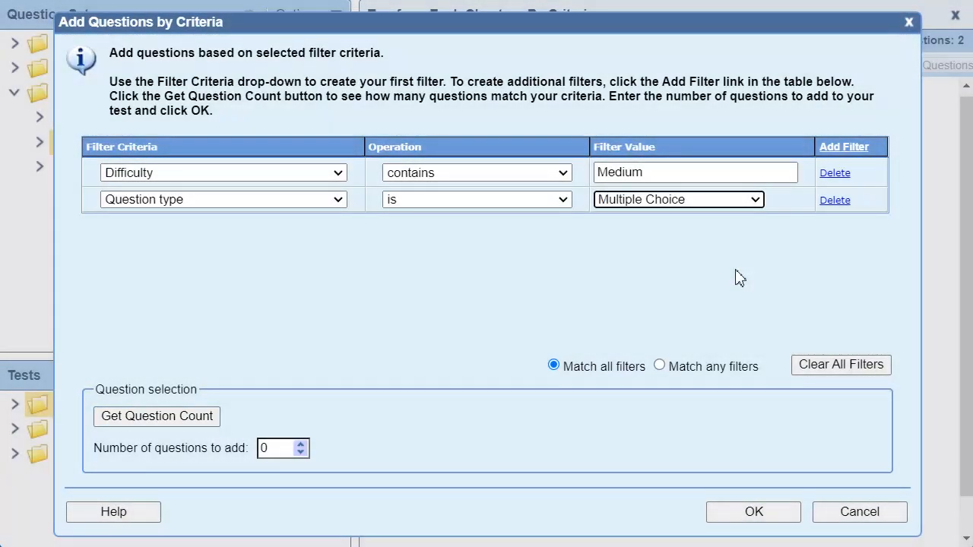
Get the count of matching Chapter 2 questions and add 2 of them to the test
click(201, 418)
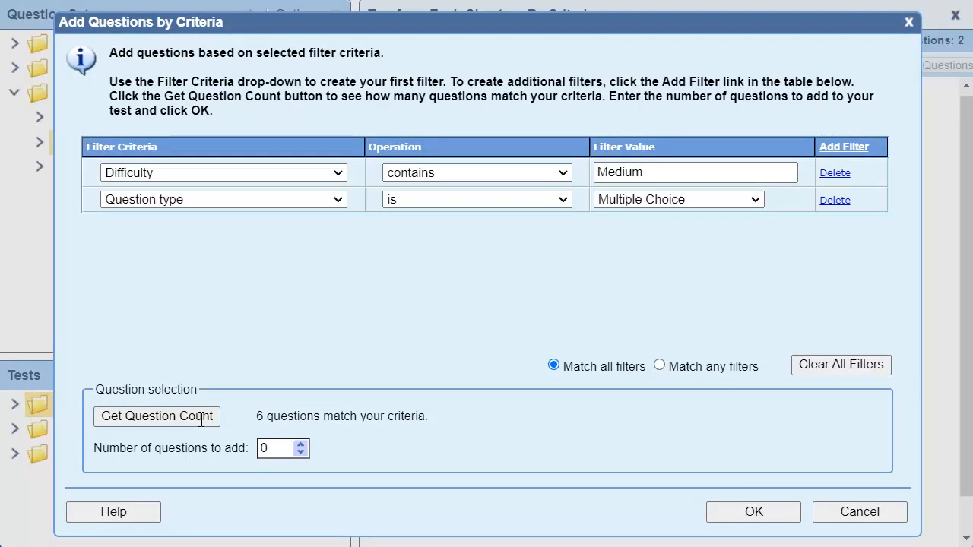
double_click(275, 448)
text(2)
click(790, 514)
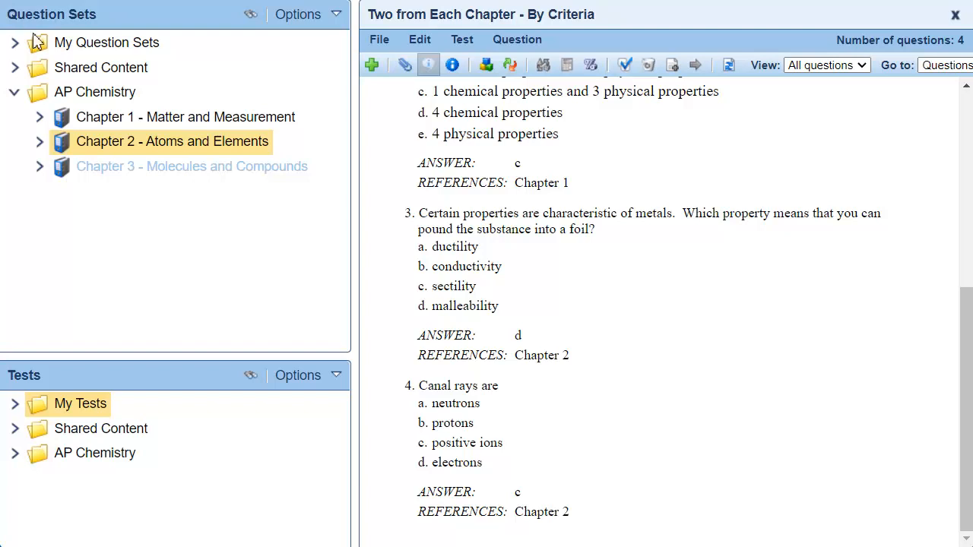
Start adding Chapter 3 questions to the test by criteria, with a filter for Difficulty contains "Medium"
right_click(170, 168)
click(372, 266)
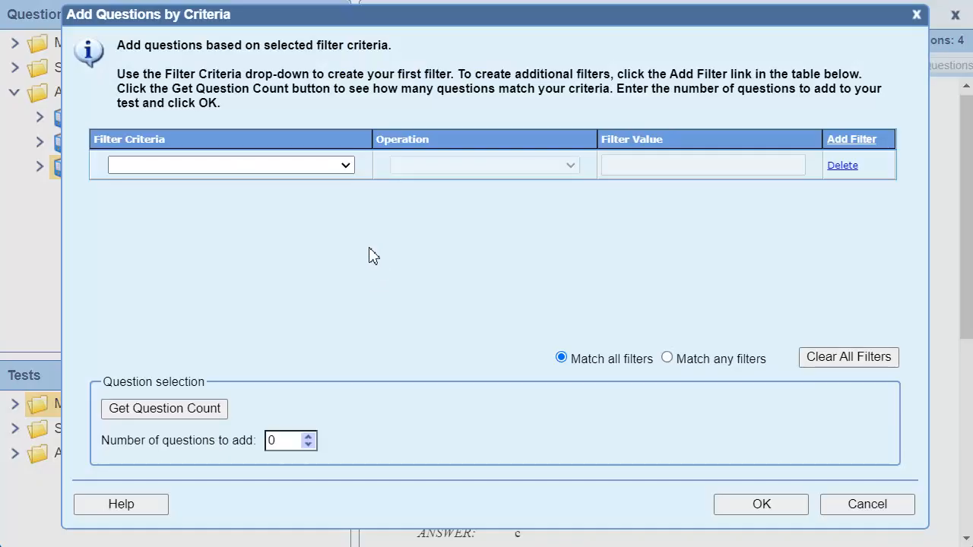
click(346, 165)
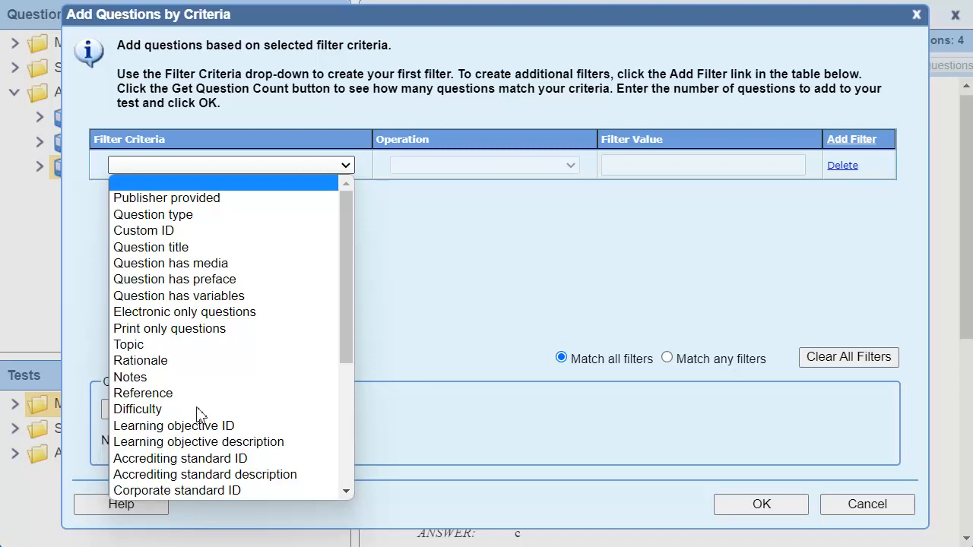
click(254, 415)
click(628, 165)
text(Medium)
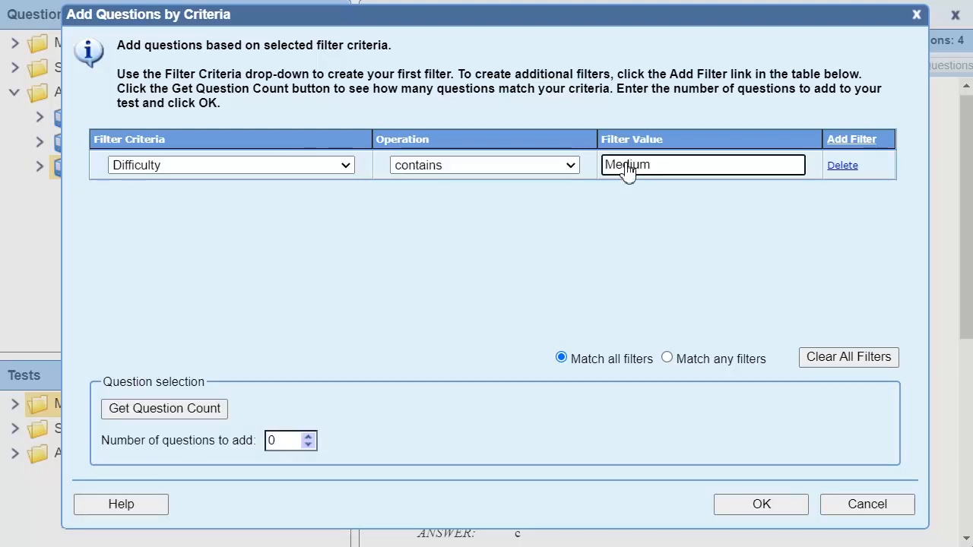
Add a second filter for the Chapter 3 questions, with Question type is Multiple Choice
click(851, 140)
click(345, 193)
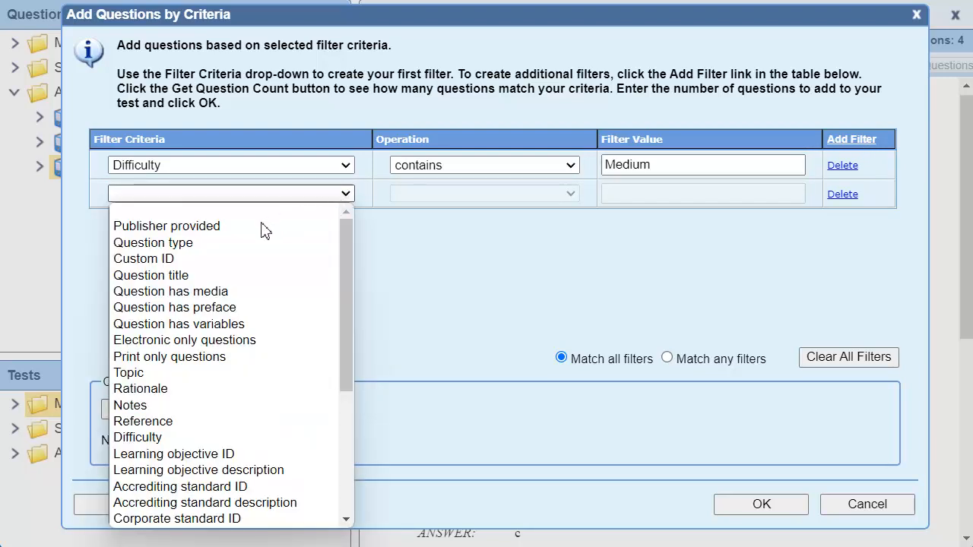
click(206, 250)
click(761, 193)
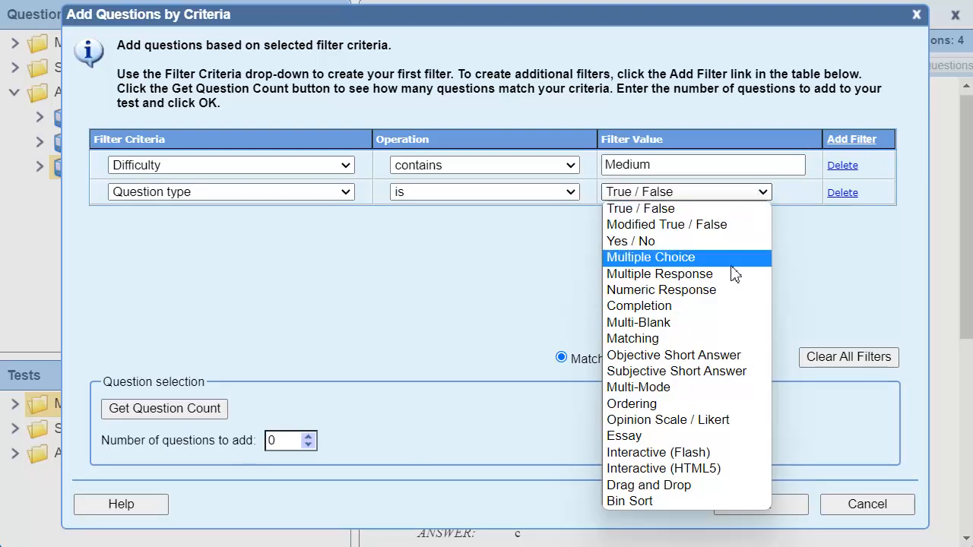
click(730, 260)
Get the count of matching Chapter 3 questions, add 2 of them to the test, and close the test
click(207, 411)
click(276, 441)
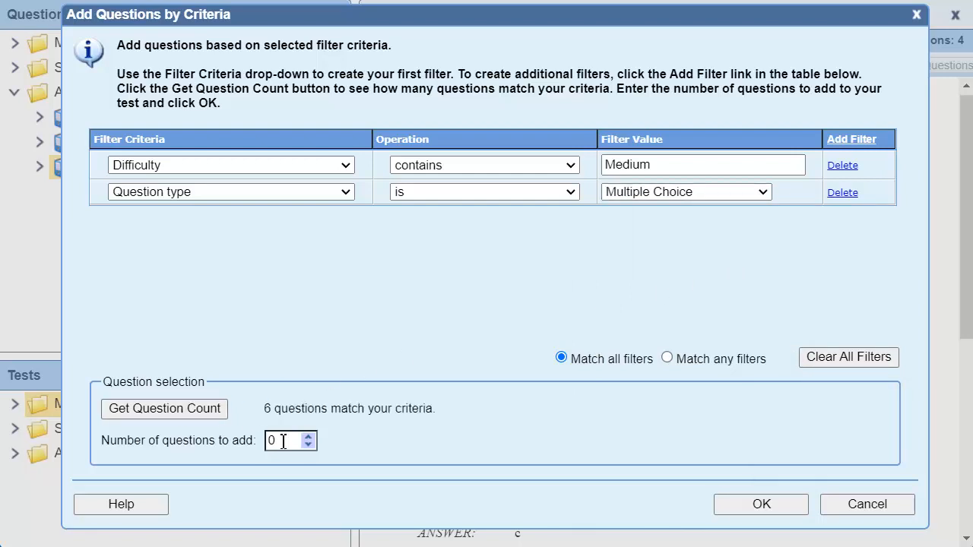
key(BackSpace)
text(2)
click(794, 508)
scroll(688, 217, down, 12)
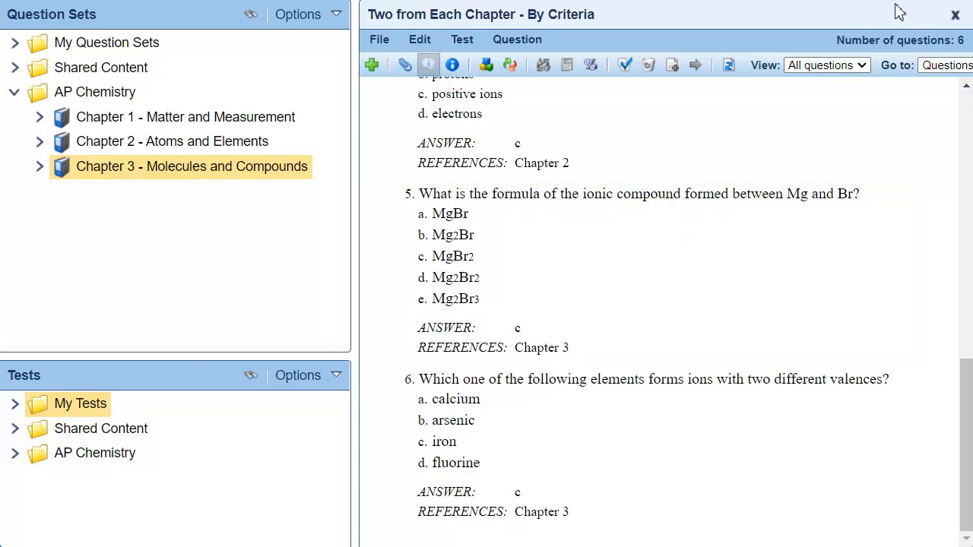
click(956, 15)
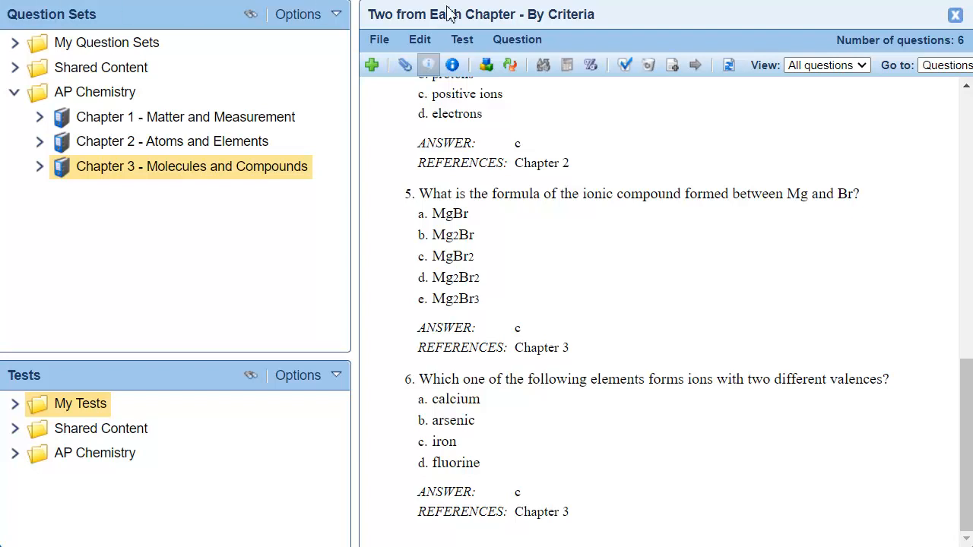
click(955, 15)
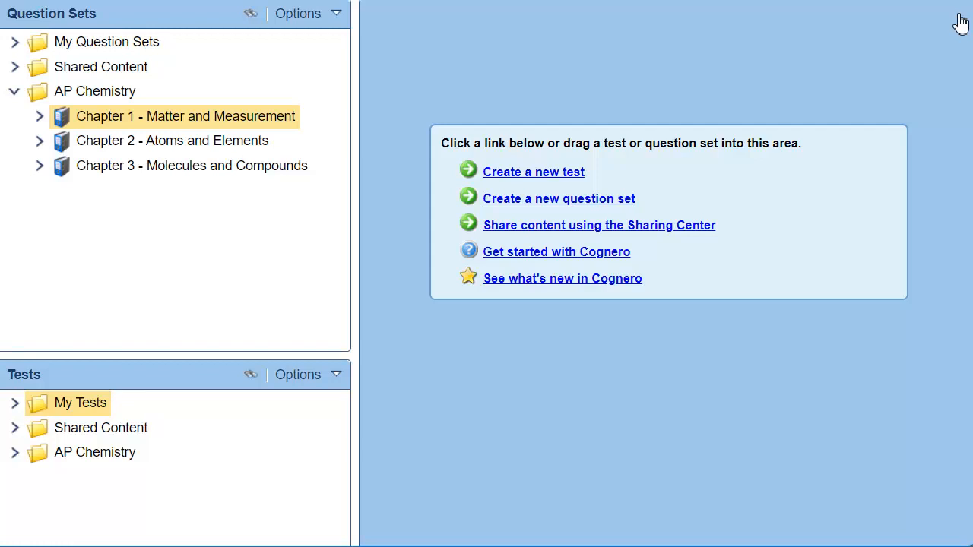
Start a new test titled "Quiz" in My Tests, with questions randomly selected by question type from the Chapter 1 question set
click(580, 175)
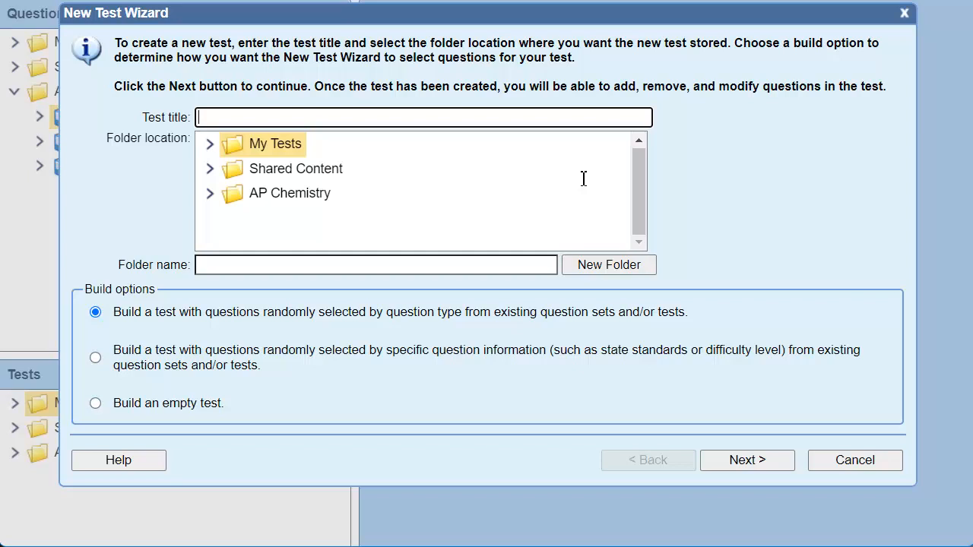
text(Quiz)
click(787, 465)
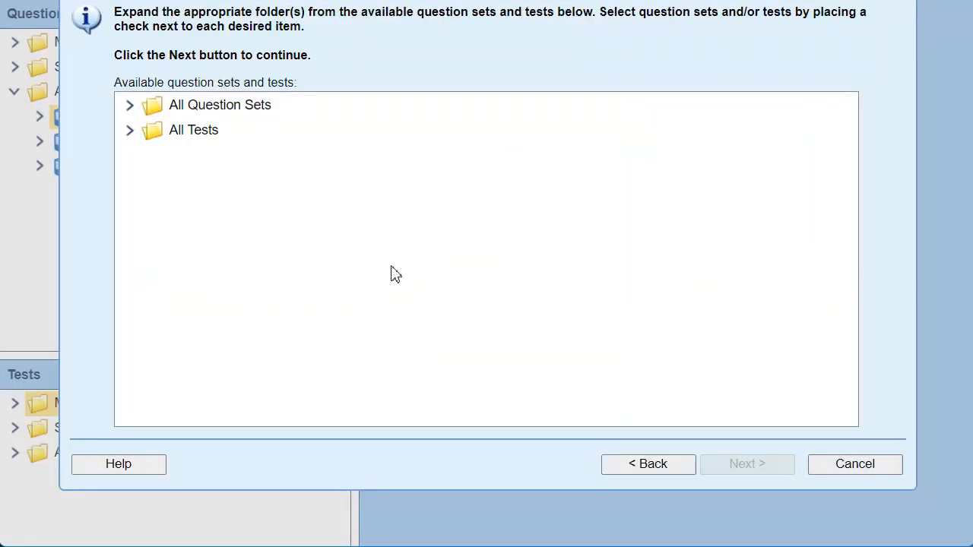
click(131, 135)
click(198, 233)
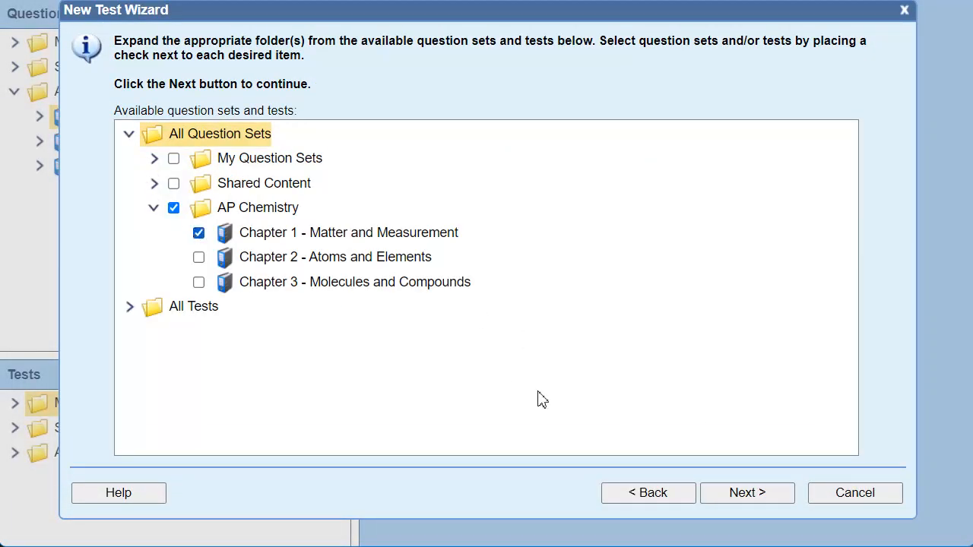
click(747, 492)
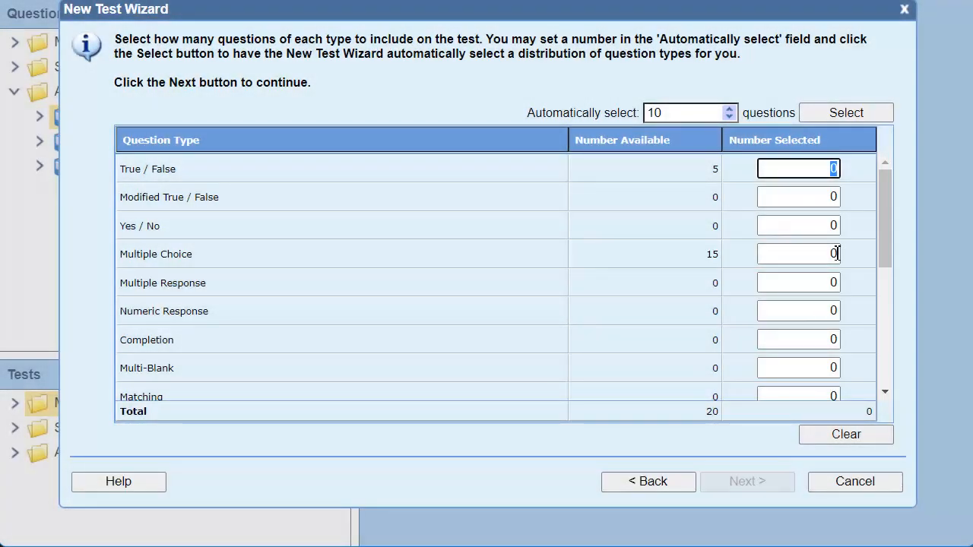
Include 5 Multiple Choice questions and finish creating the Quiz test
click(836, 254)
text(5)
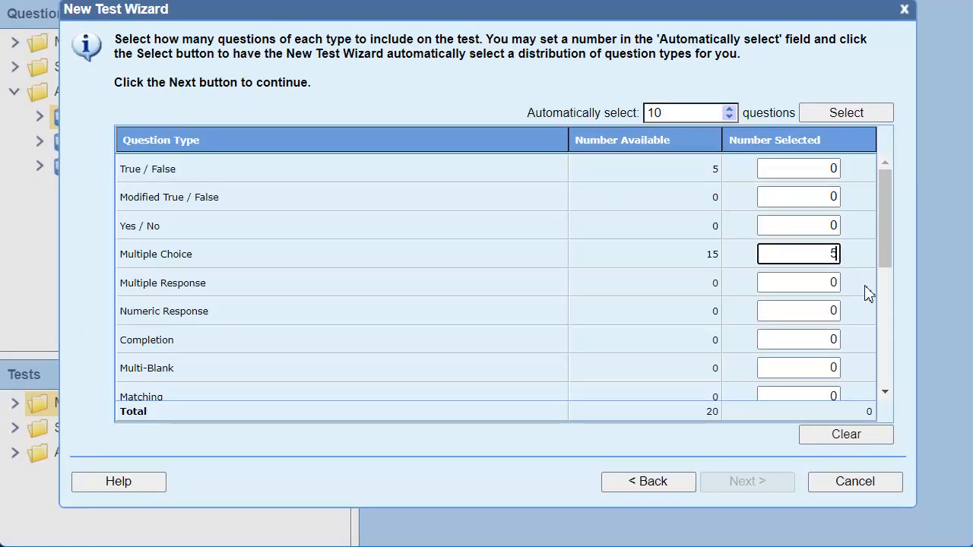
click(821, 308)
click(779, 483)
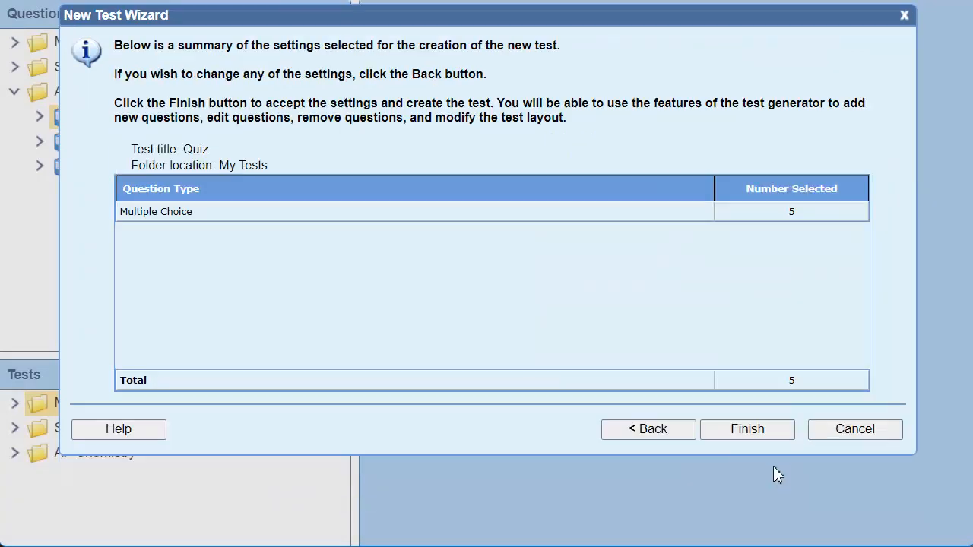
click(771, 432)
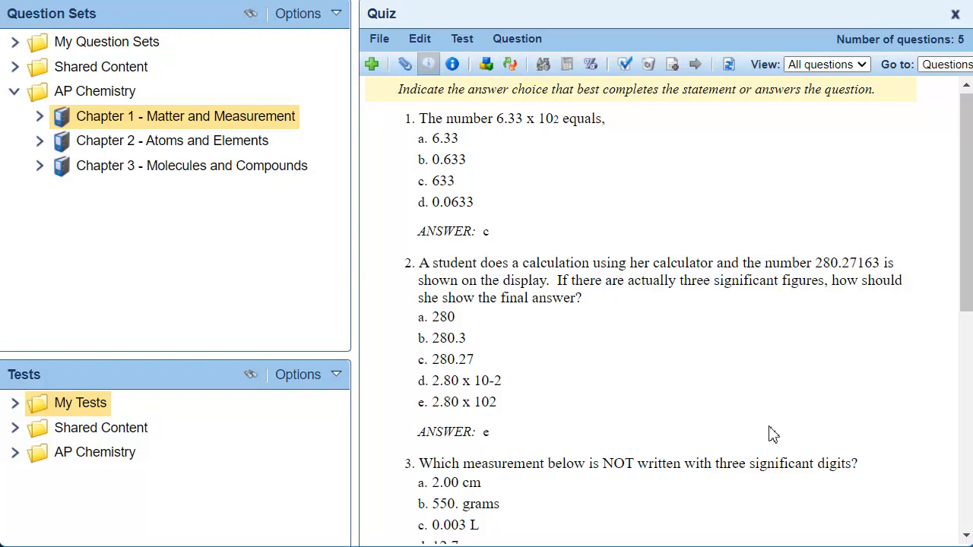
Start adding more Chapter 1 questions to the Quiz by criteria, with a filter for Question type is Multiple Choice
right_click(267, 122)
click(411, 218)
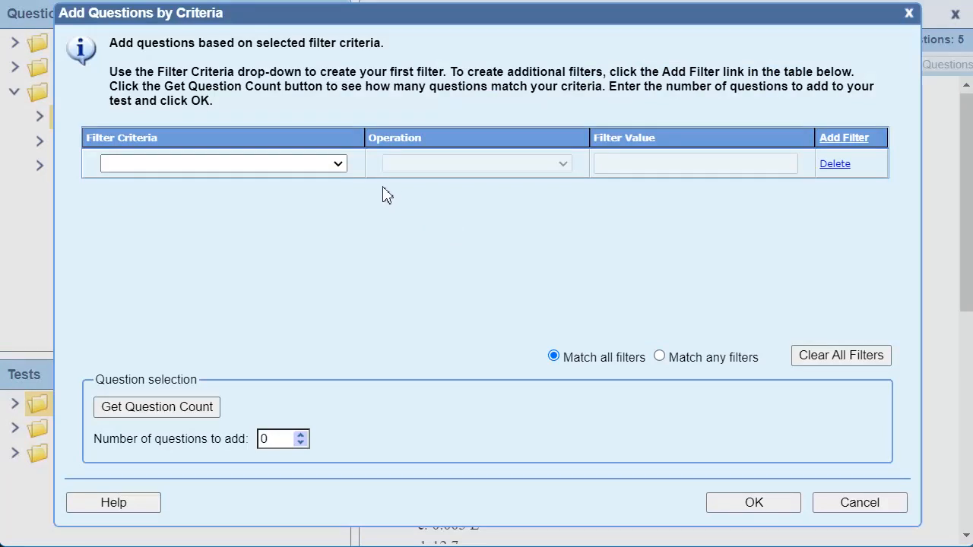
click(337, 164)
click(266, 216)
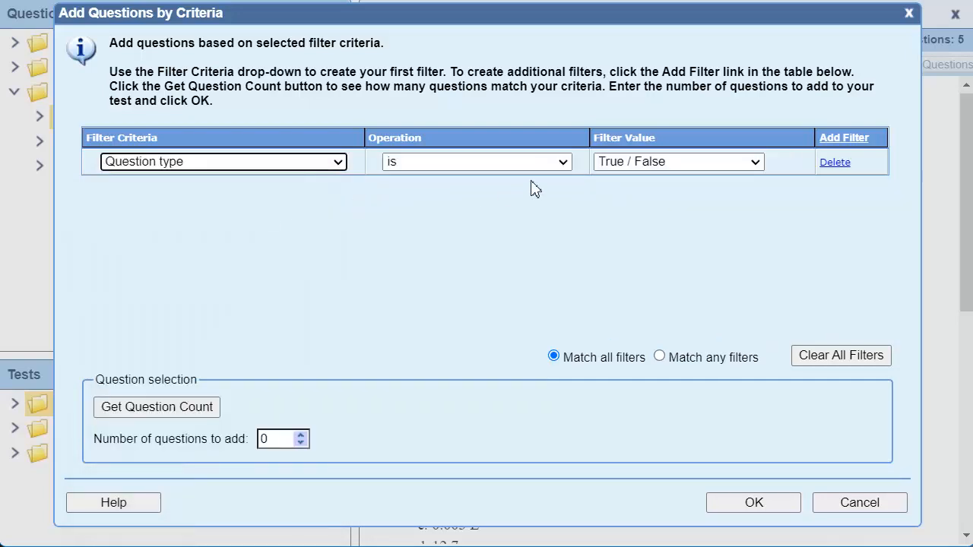
click(710, 163)
click(718, 228)
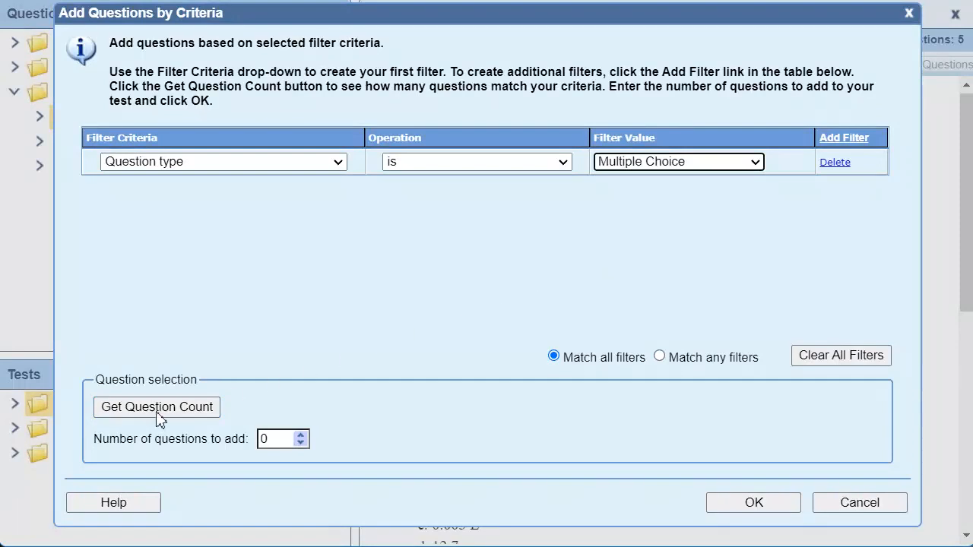
Get the count of matching Chapter 1 questions and add 5 of them to the Quiz
click(159, 409)
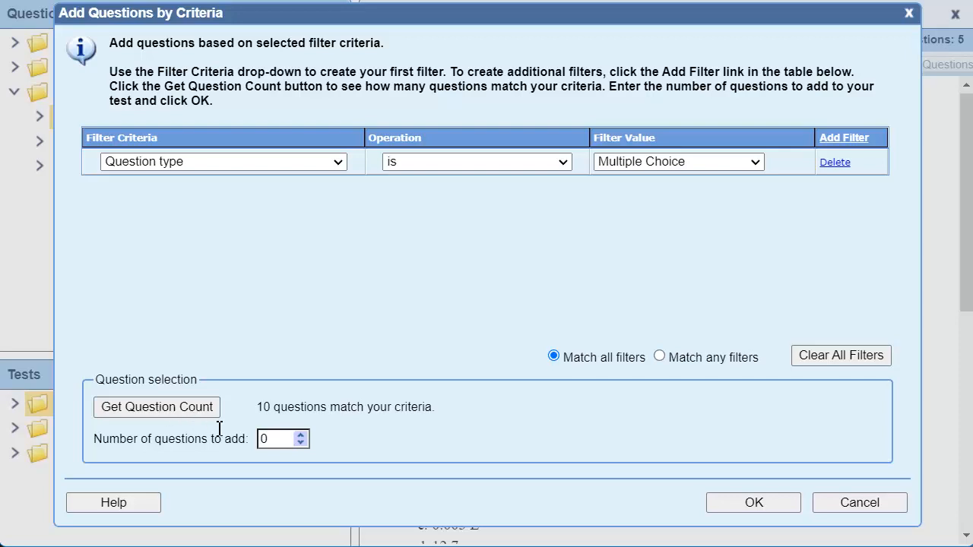
double_click(256, 441)
text(5)
click(781, 506)
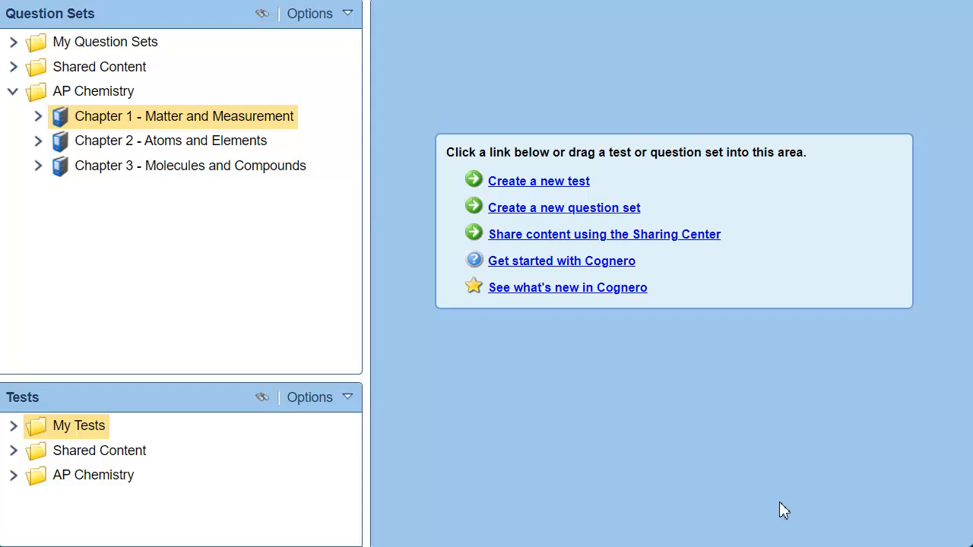
Open the Chapter 1 question set, turn on the display of topics for its questions, and close the set
right_click(181, 116)
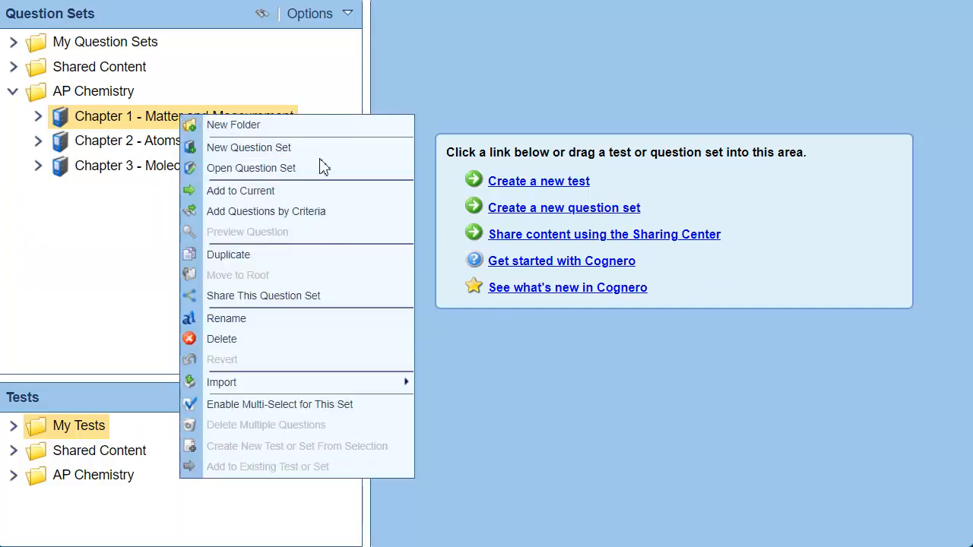
click(357, 168)
click(465, 68)
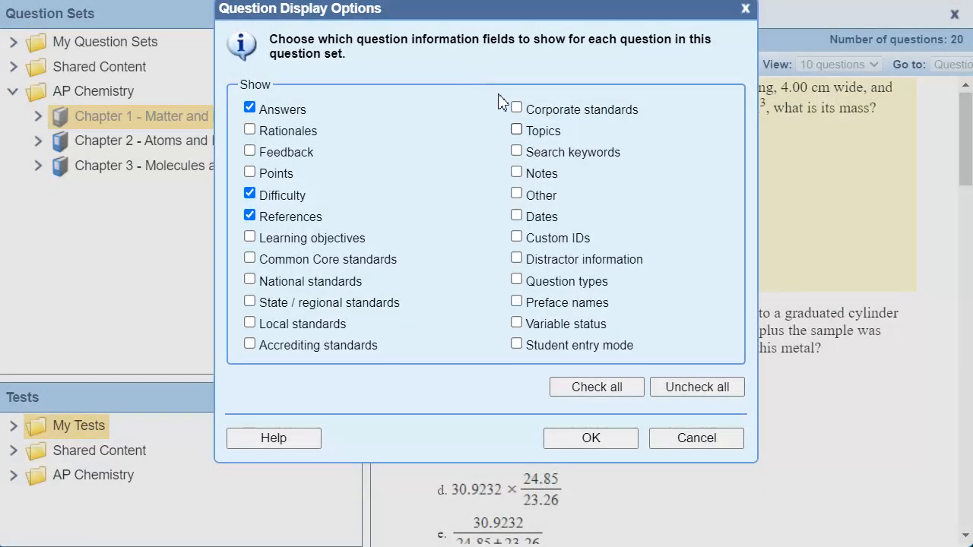
click(543, 133)
click(612, 444)
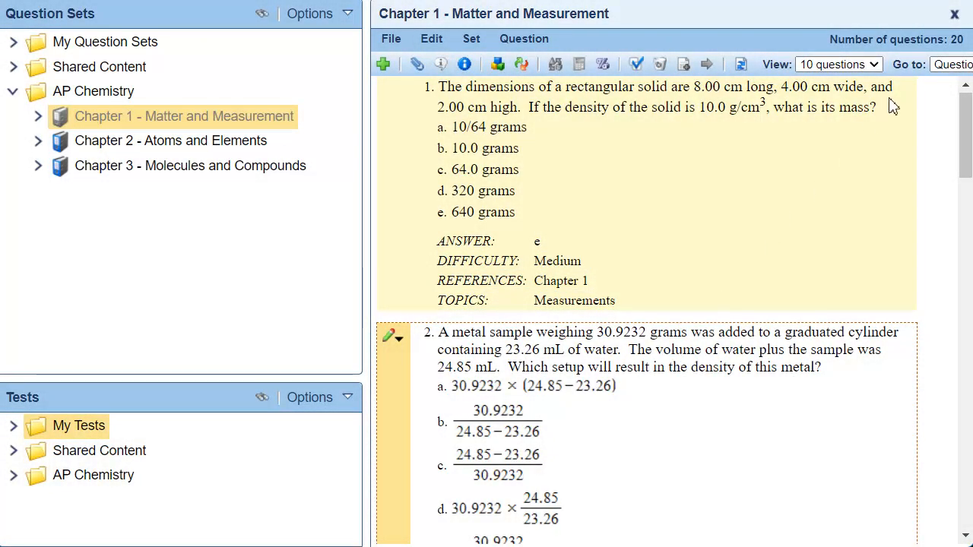
click(954, 14)
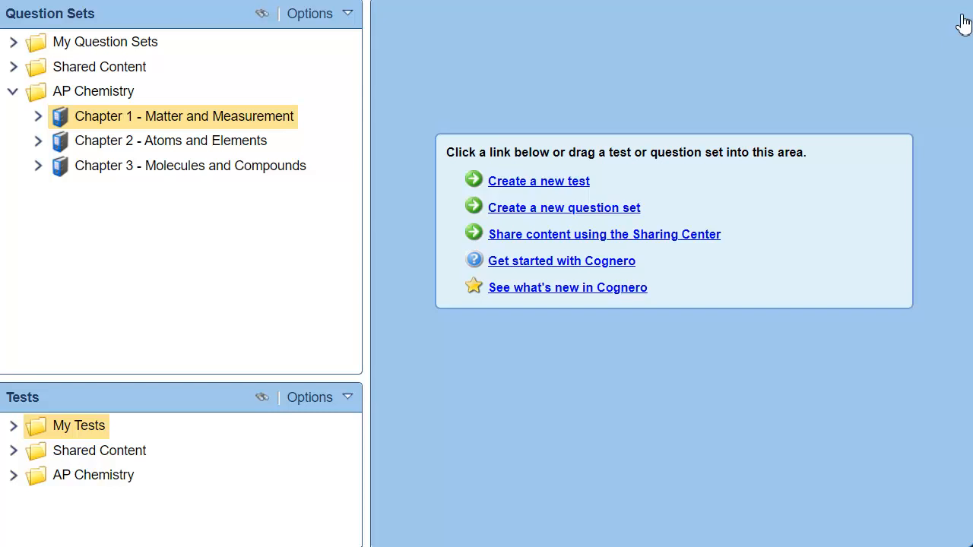
Start a new test titled "Multiple Criteria" in My Tests, with questions randomly selected by specific question information
click(560, 183)
text(Multiple Criteria)
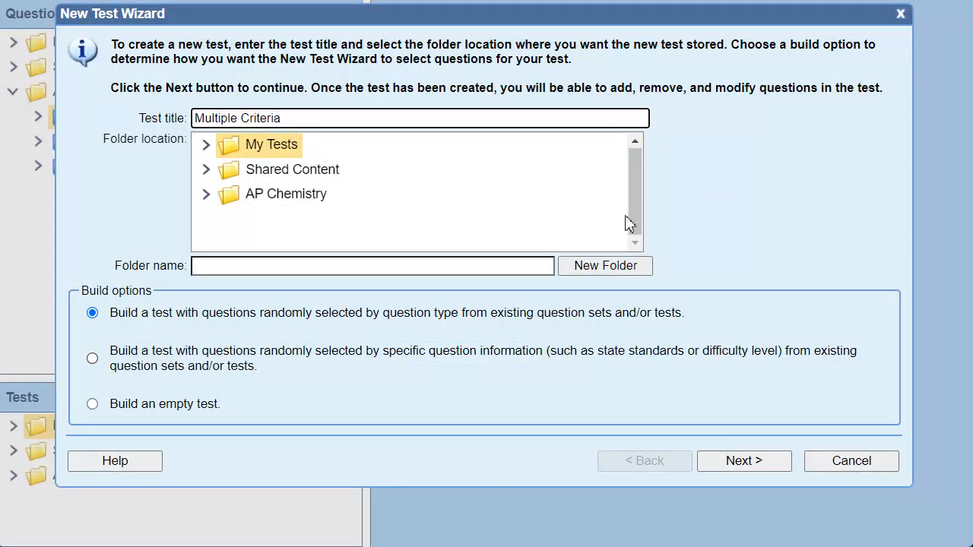
click(92, 358)
click(779, 465)
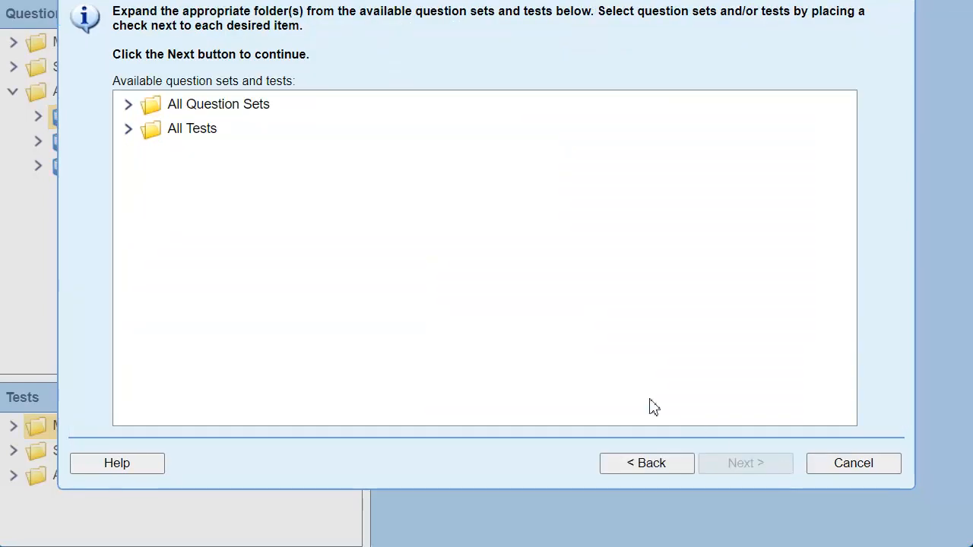
Choose the Chapter 1 question set as the source and list its question counts by Difficulty and by Topic
click(133, 141)
click(200, 237)
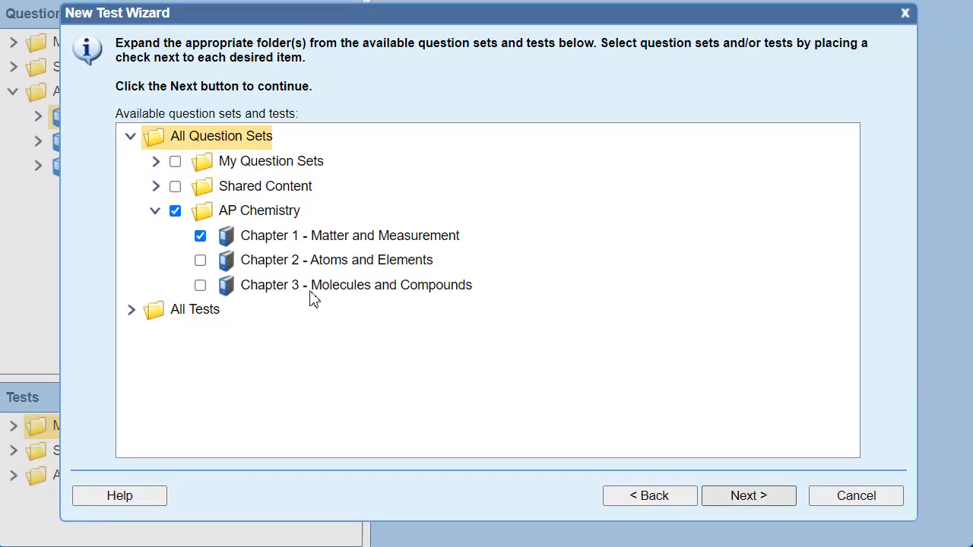
click(747, 498)
click(357, 120)
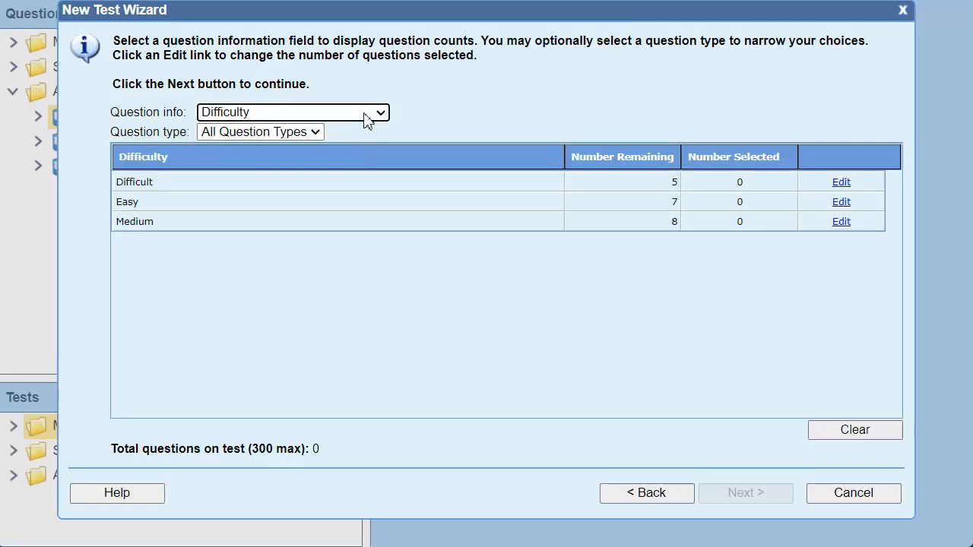
click(365, 116)
click(377, 311)
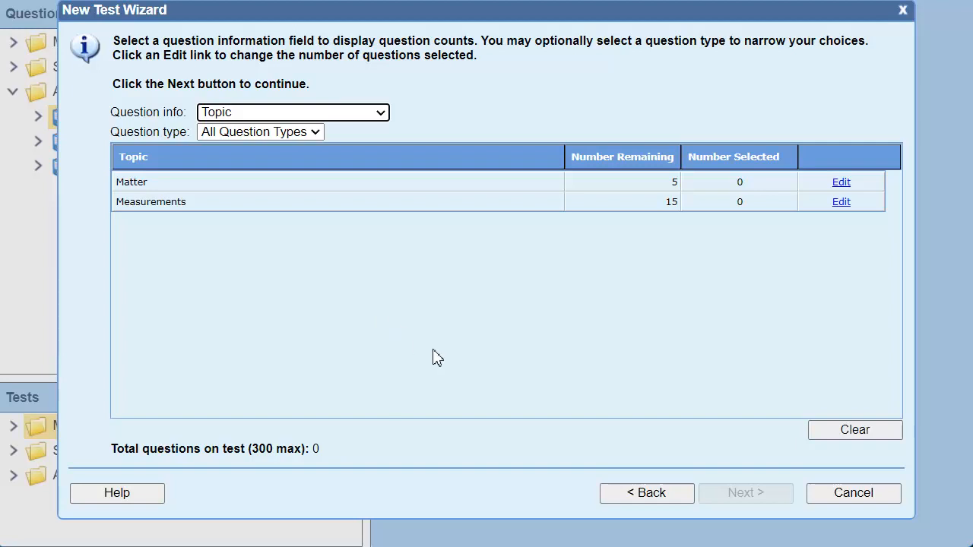
Return to the build options of the Multiple Criteria test and create it as an empty test
click(658, 496)
click(648, 498)
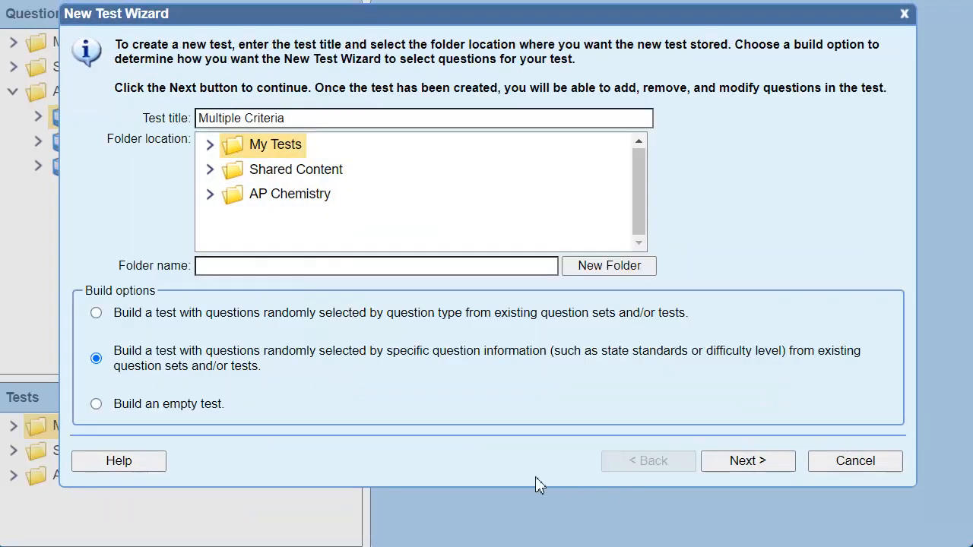
click(96, 403)
click(748, 462)
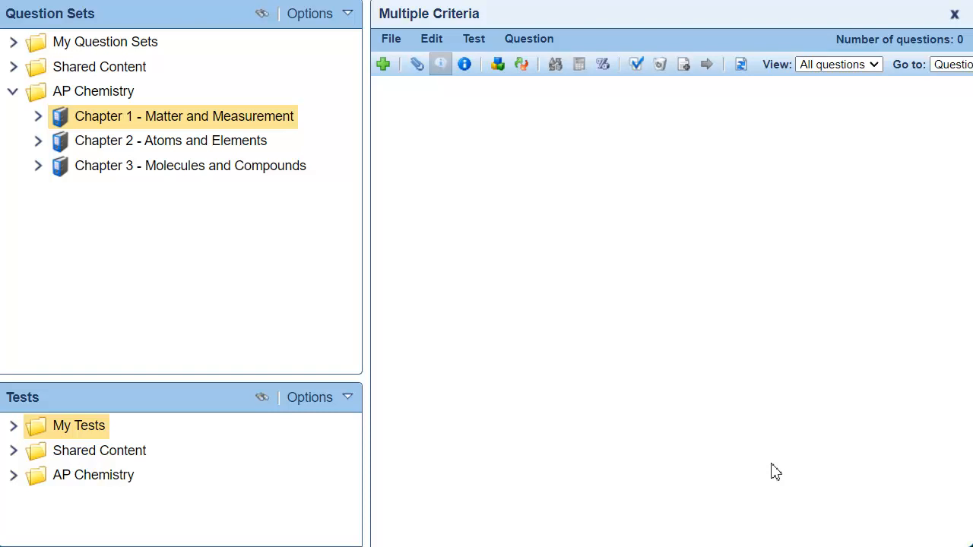
Start adding Chapter 1 questions to the Multiple Criteria test by criteria, with a filter for Difficulty contains Medium
right_click(202, 119)
click(400, 216)
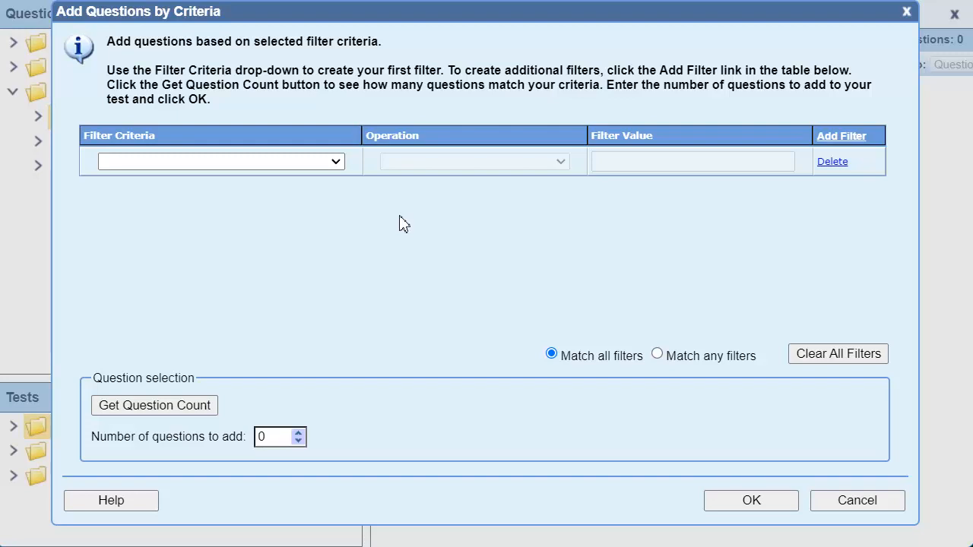
click(336, 163)
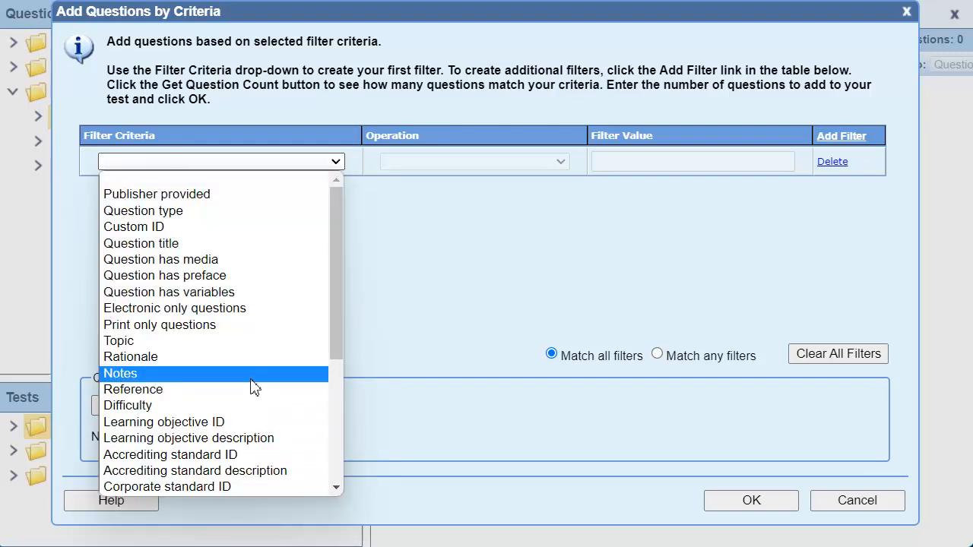
click(245, 405)
click(634, 163)
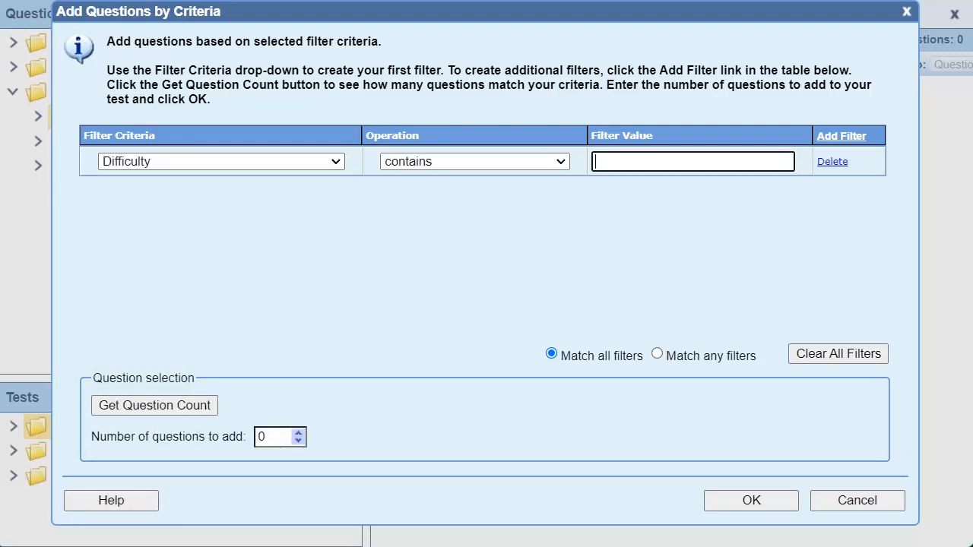
text(Medium)
Add a second filter for Topic contains Measurement
click(842, 135)
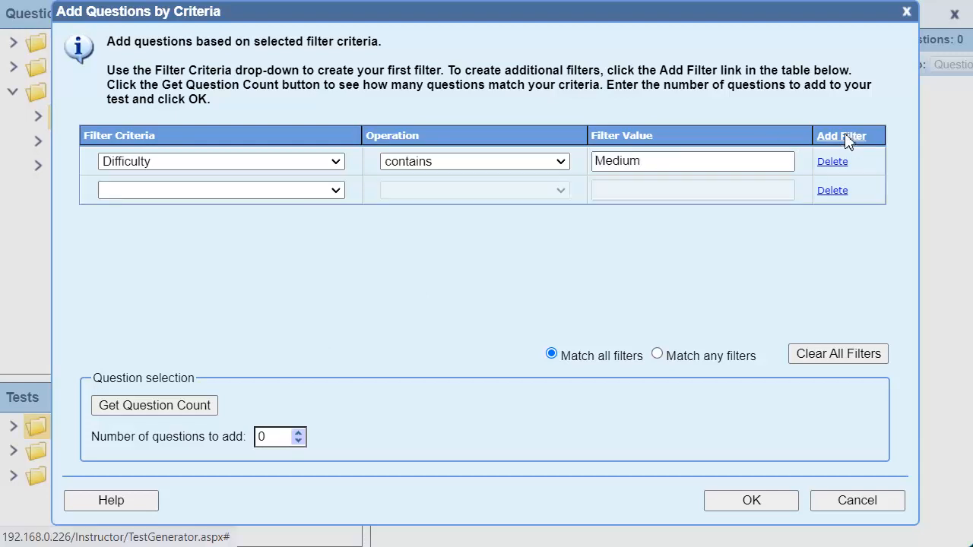
click(319, 194)
click(213, 370)
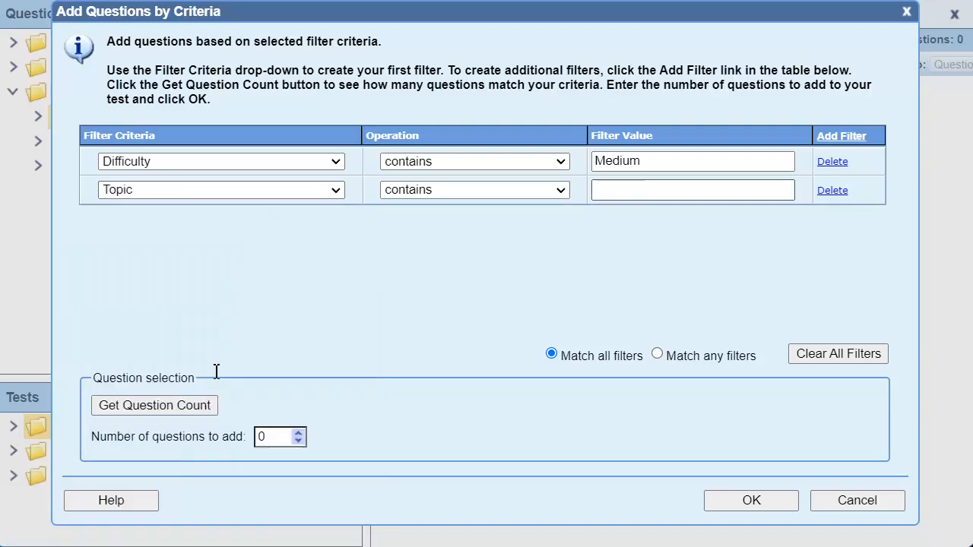
click(643, 196)
text(Measurement)
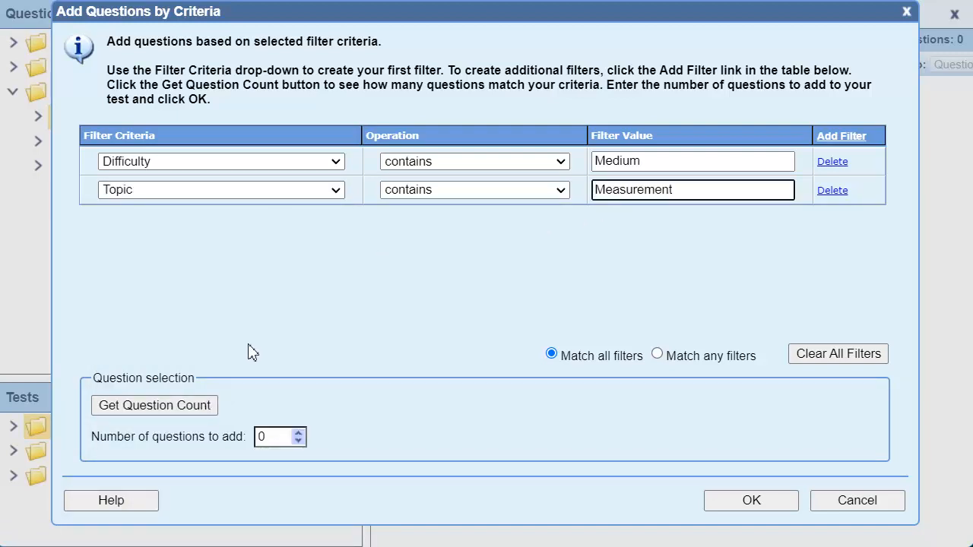
Get the count of questions matching both filters and add 5 of them to the Multiple Criteria test
click(160, 406)
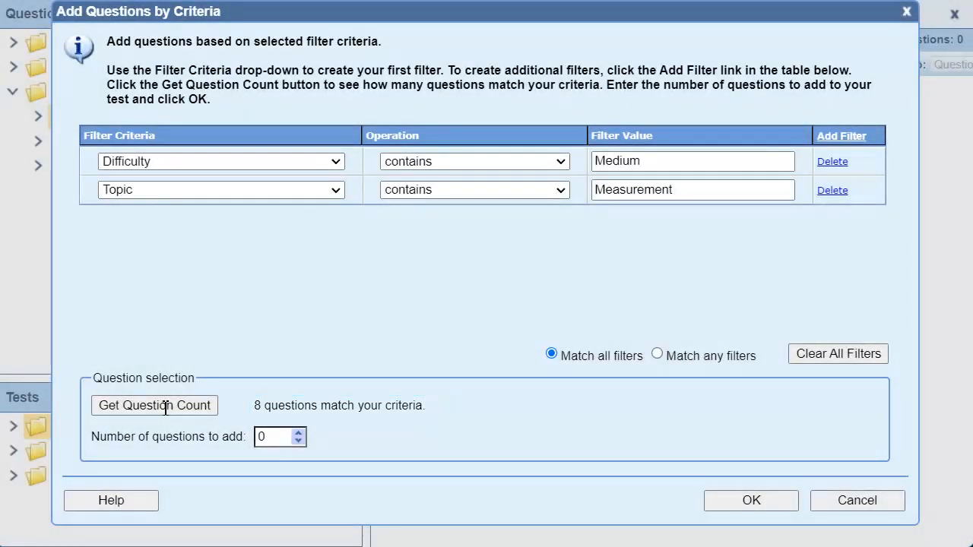
double_click(275, 439)
text(5)
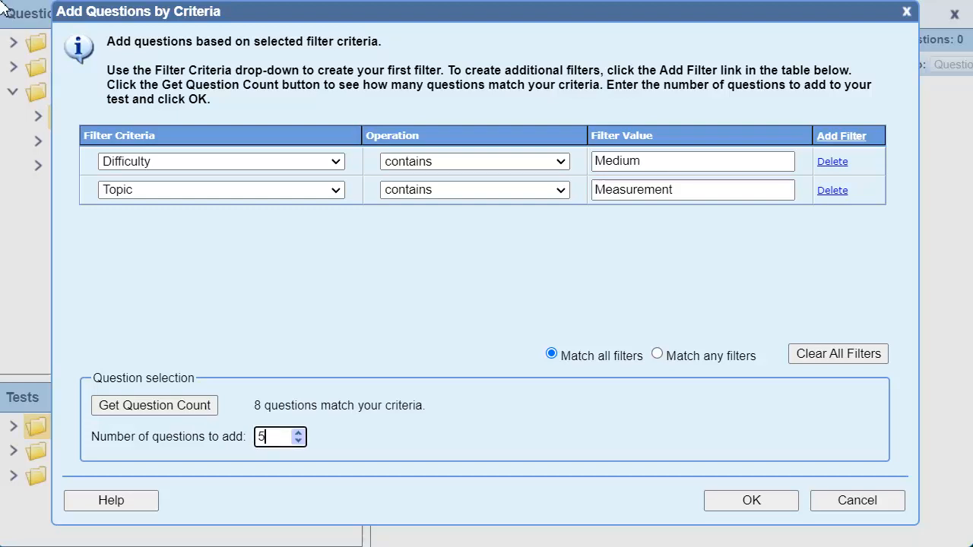
click(792, 502)
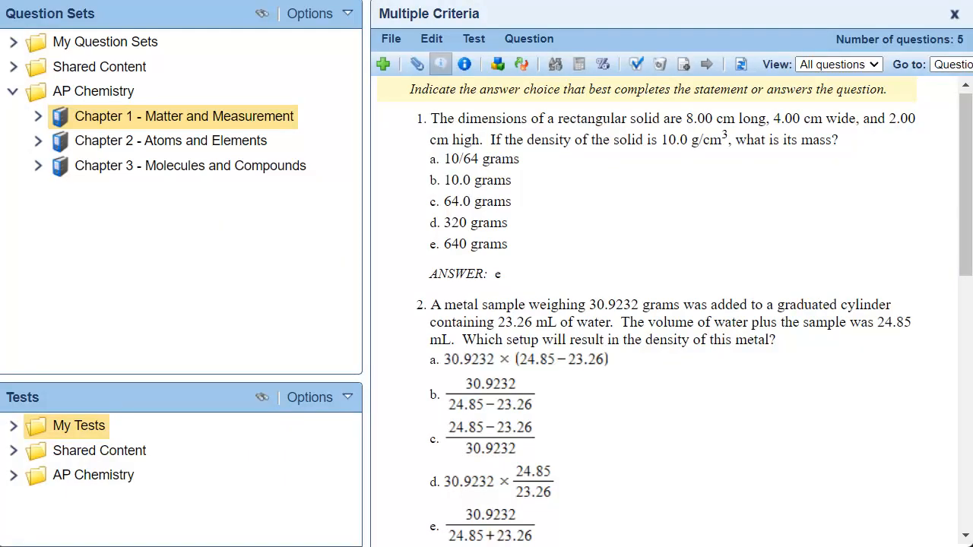